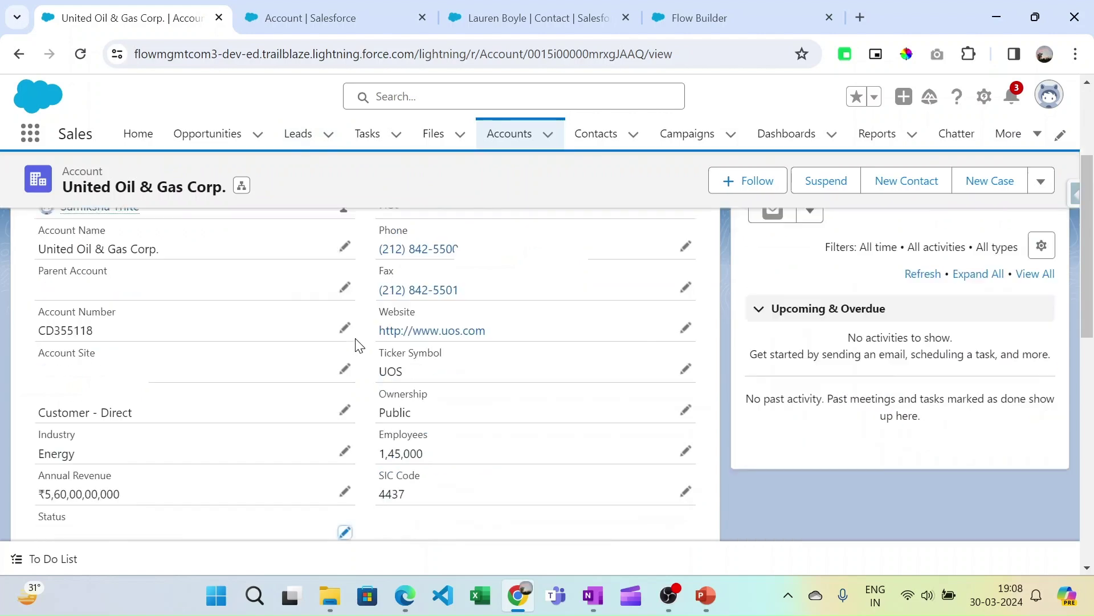
Review the United Oil & Gas Corp. account and its contact record, and return to the New Flow dialog
scroll(354, 345, "up", 7)
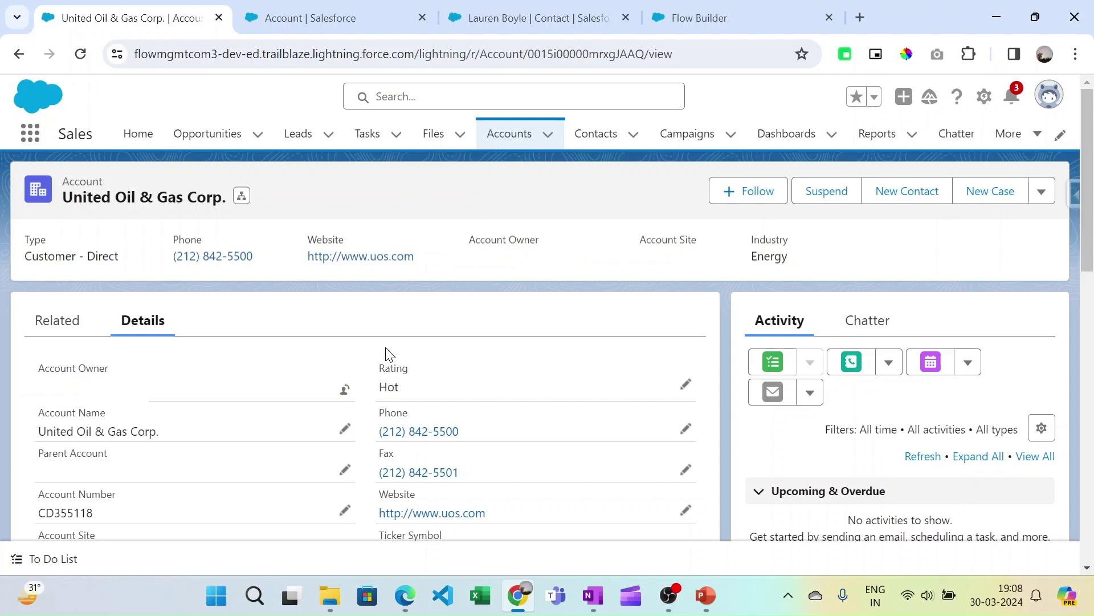
left_click(536, 17)
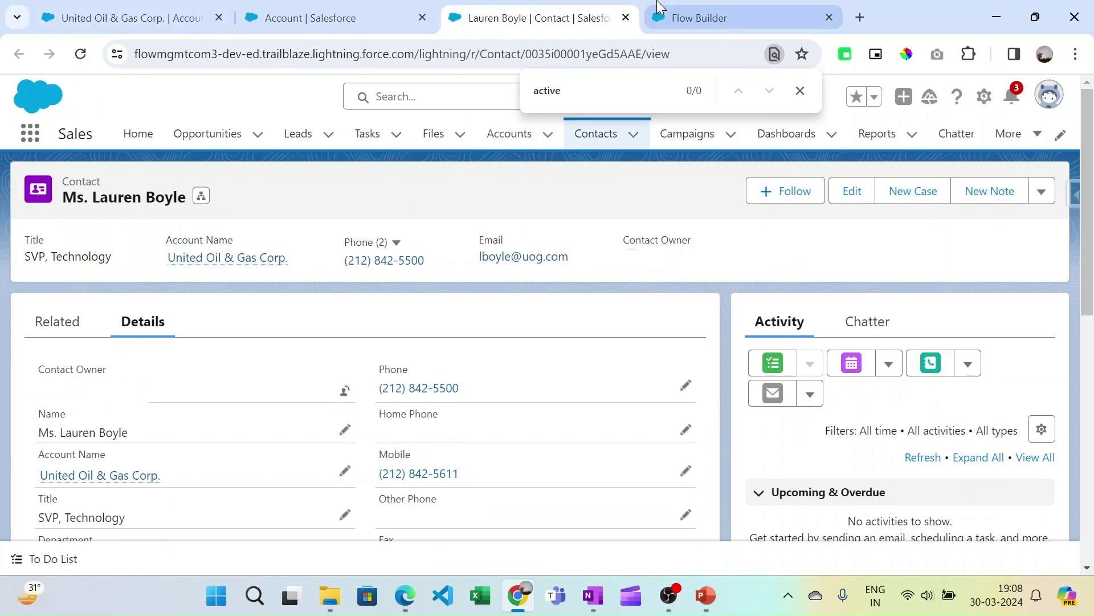
left_click(700, 17)
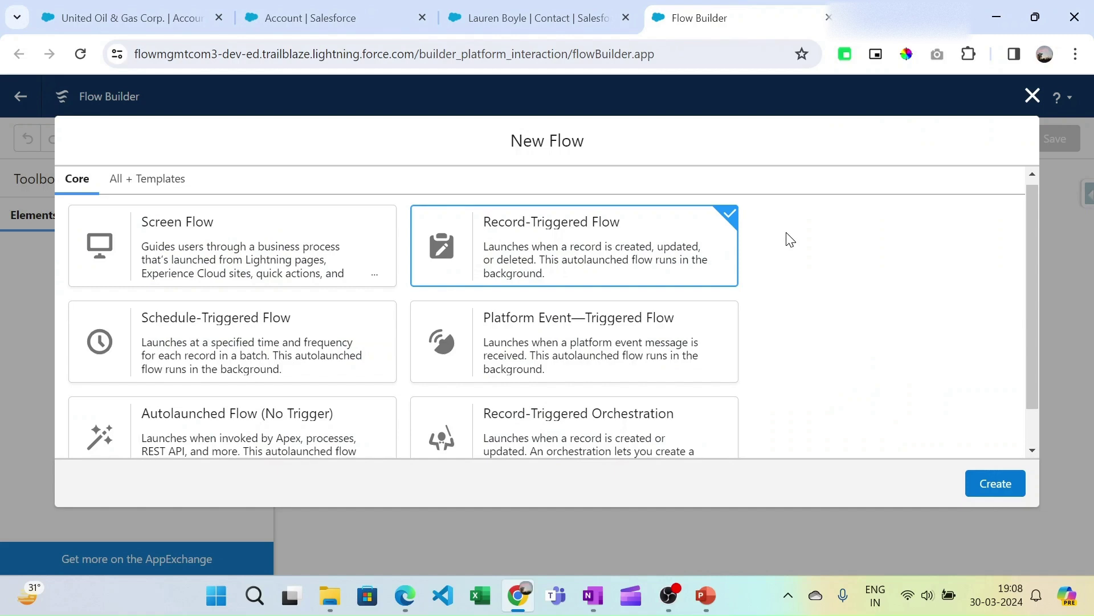
Select the Screen Flow type and view the shipping address and loan details example slides in PowerPoint
left_click(258, 257)
key("alt+Tab")
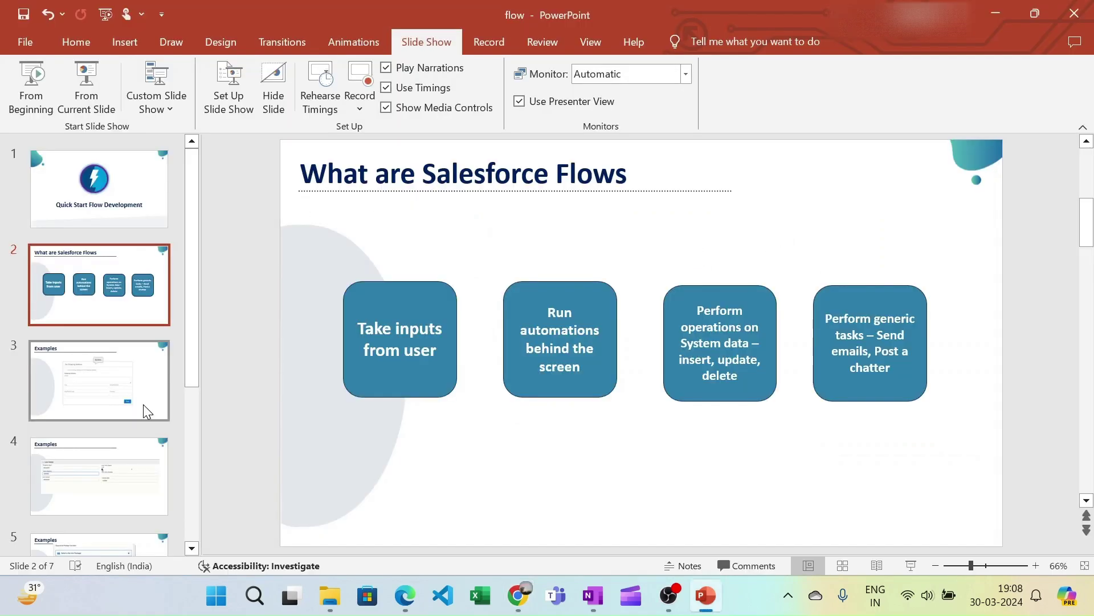
left_click(146, 412)
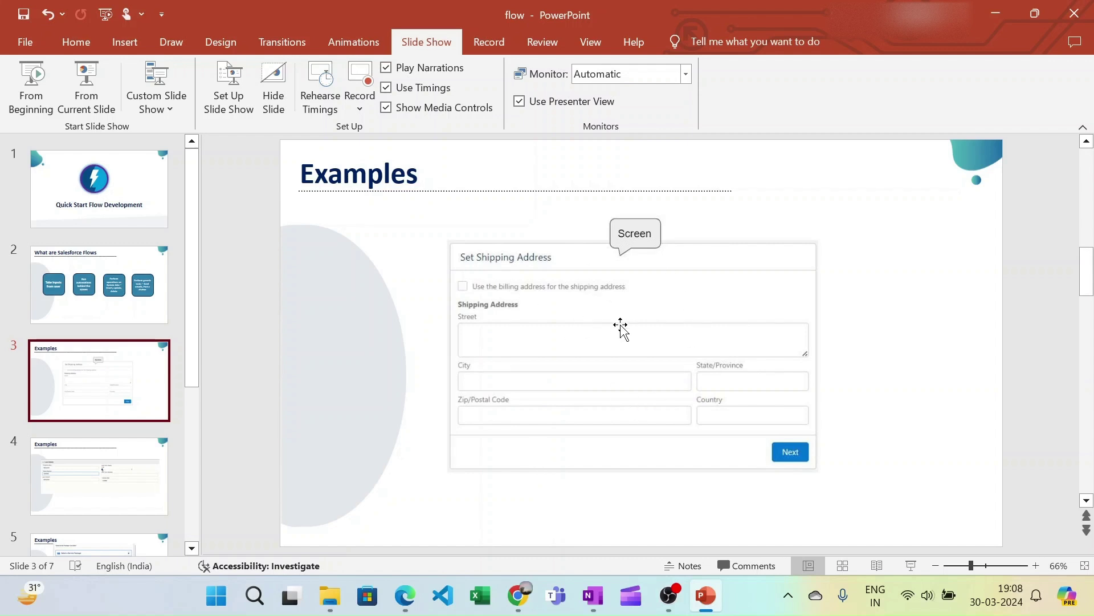
left_click(73, 485)
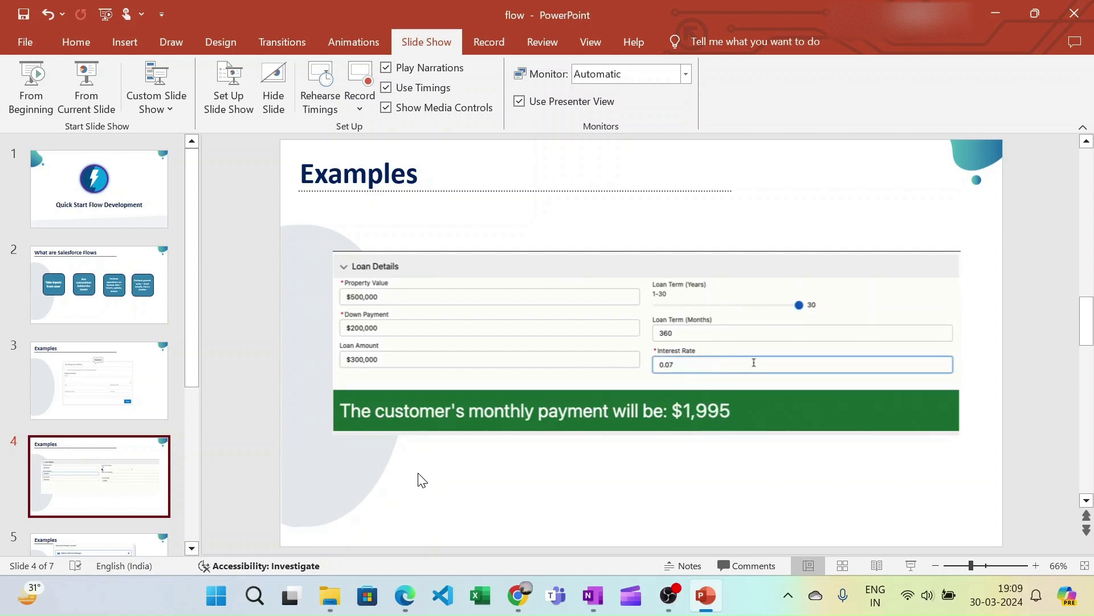
mouse_move(513, 603)
left_click(525, 490)
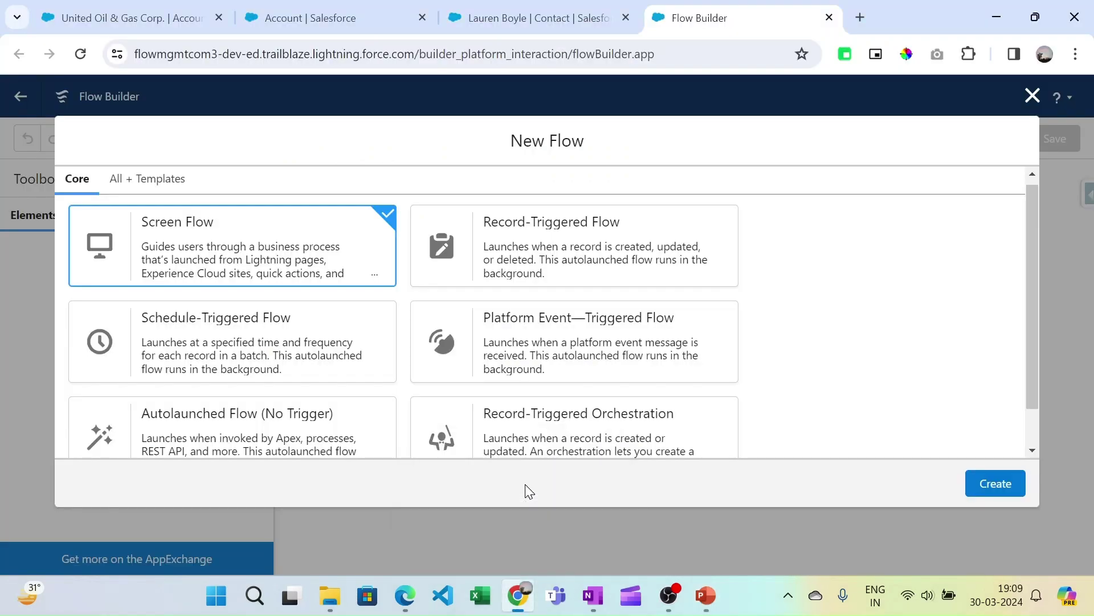
Create a new Record-Triggered Flow
left_click(627, 258)
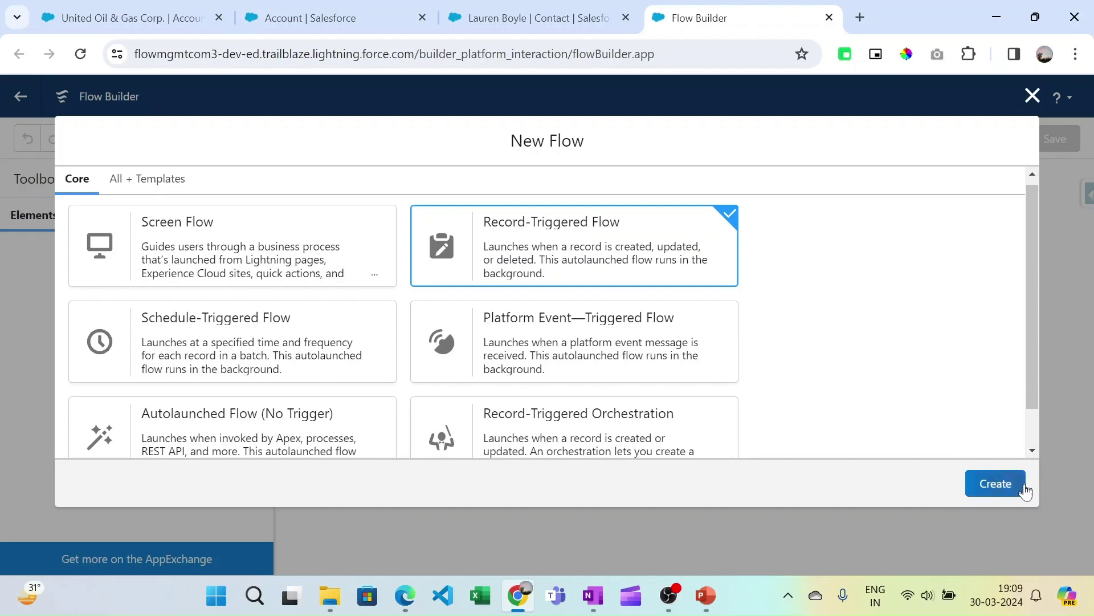
left_click(991, 484)
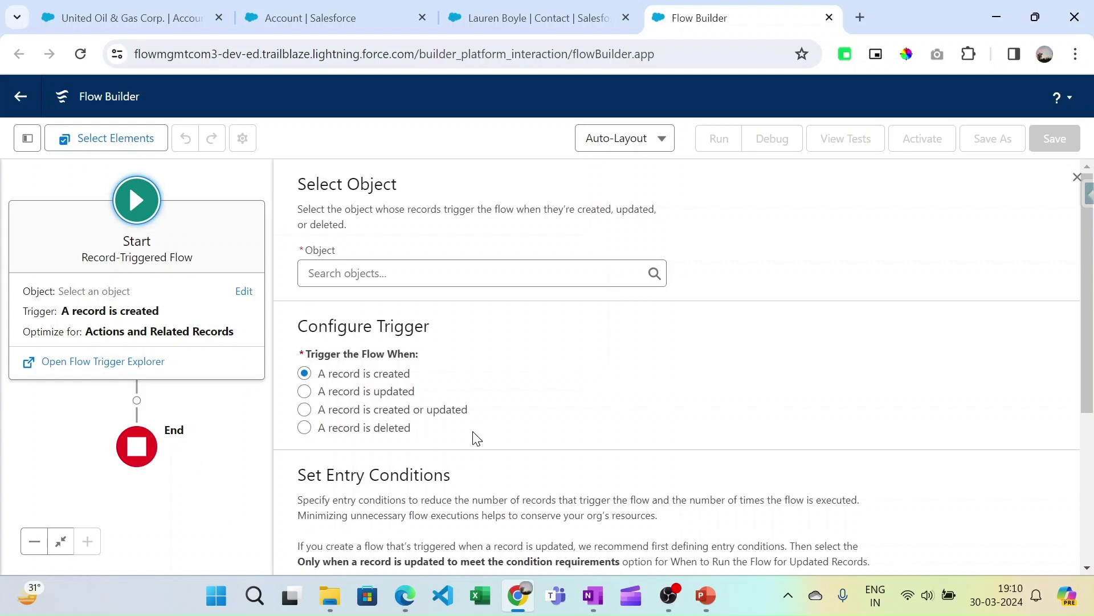
Review the Start element's settings and set Account as the object whose records trigger the flow
scroll(469, 450, "down", 4)
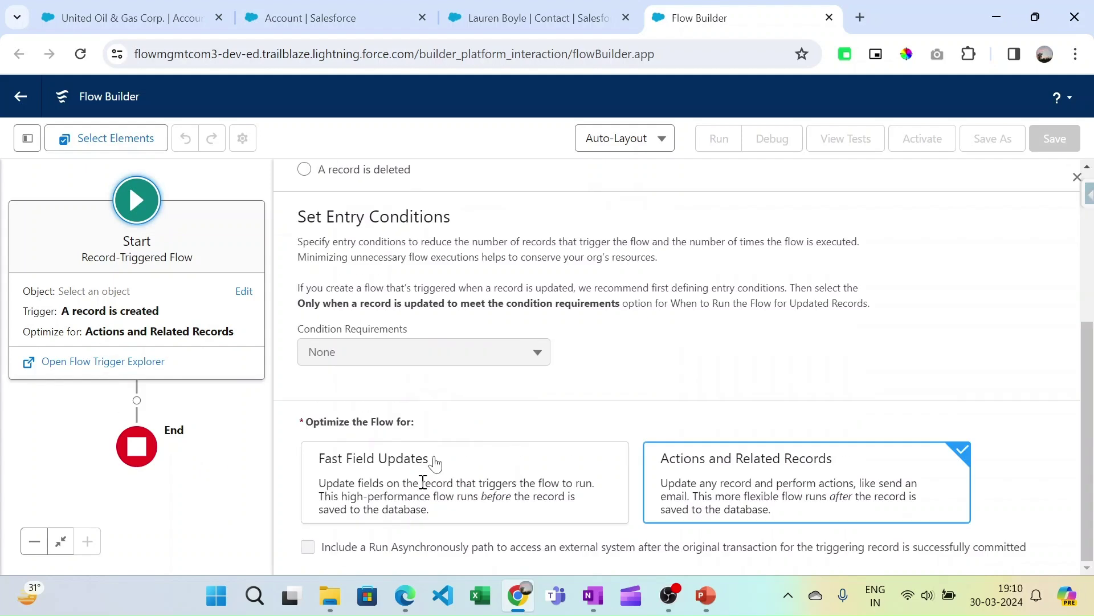
scroll(610, 253, "up", 4)
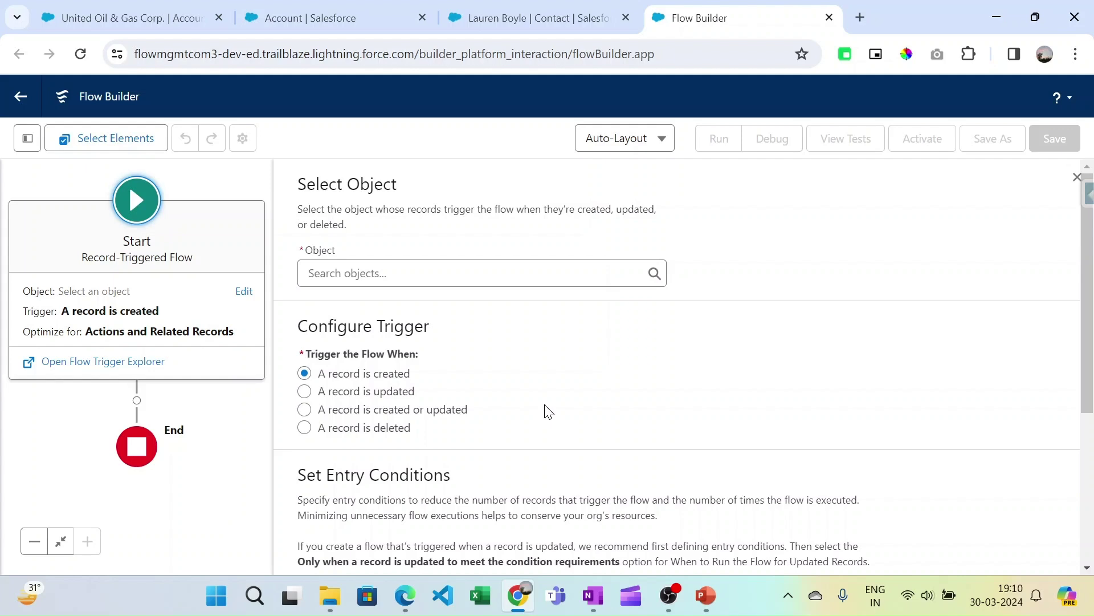
scroll(548, 410, "down", 5)
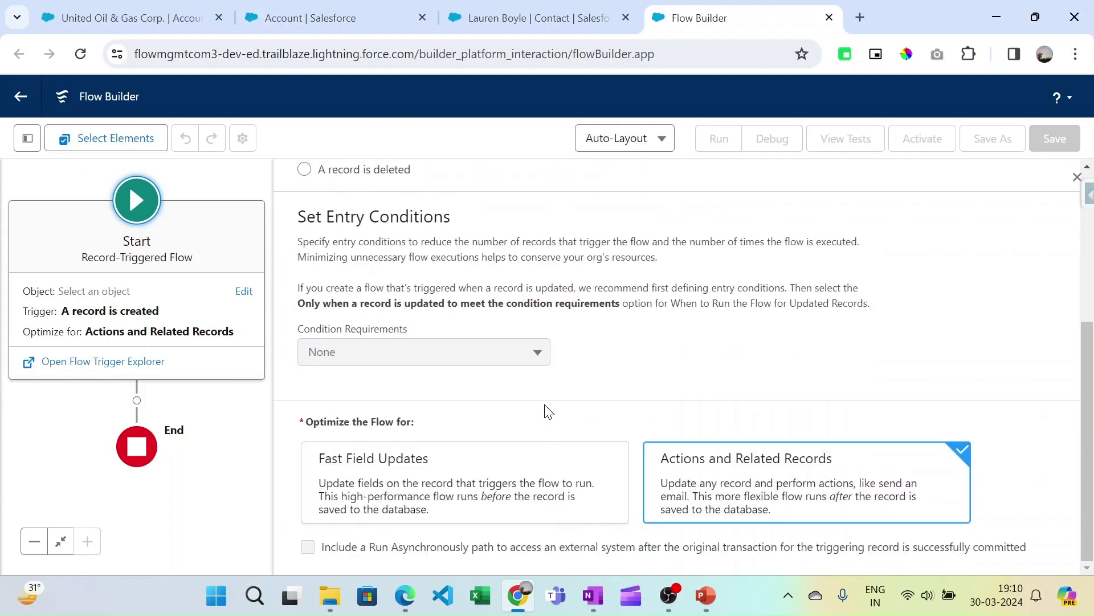
scroll(548, 412, "up", 5)
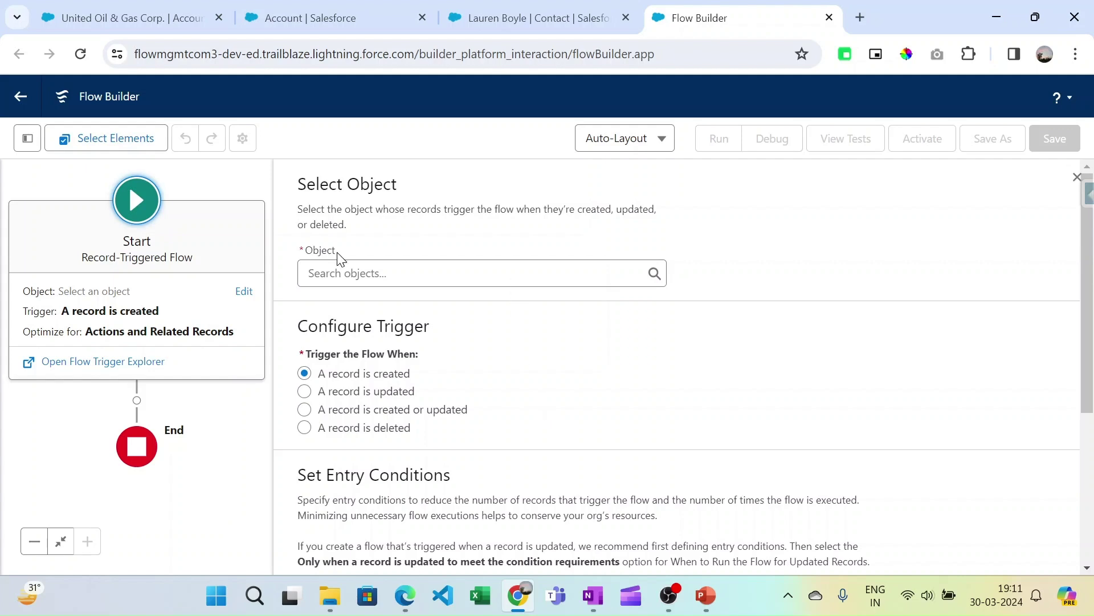
scroll(447, 410, "down", 5)
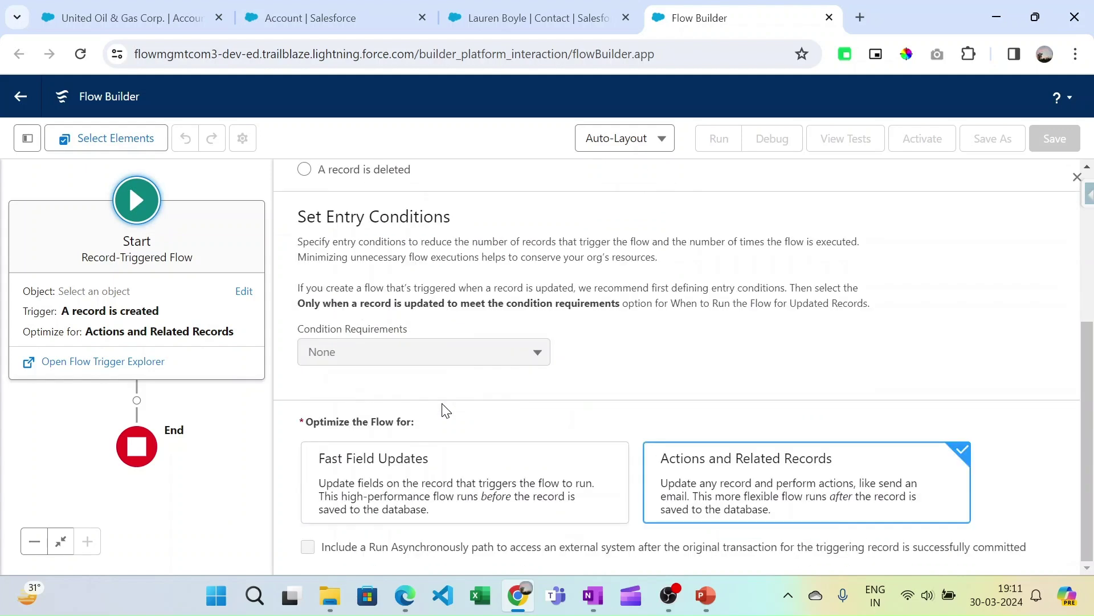
scroll(443, 408, "up", 5)
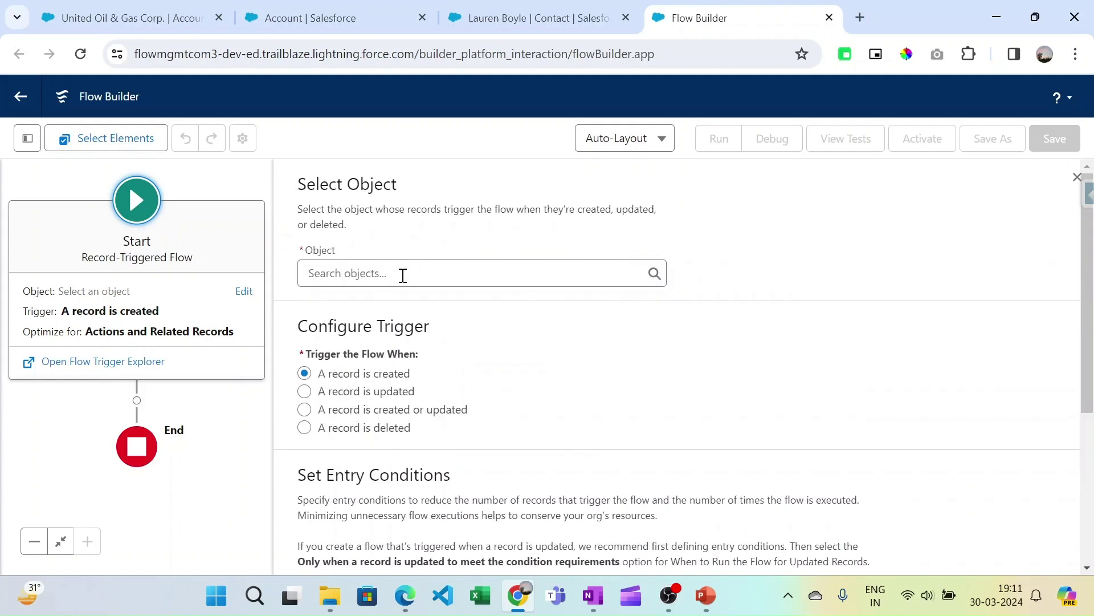
left_click(402, 275)
left_click(391, 313)
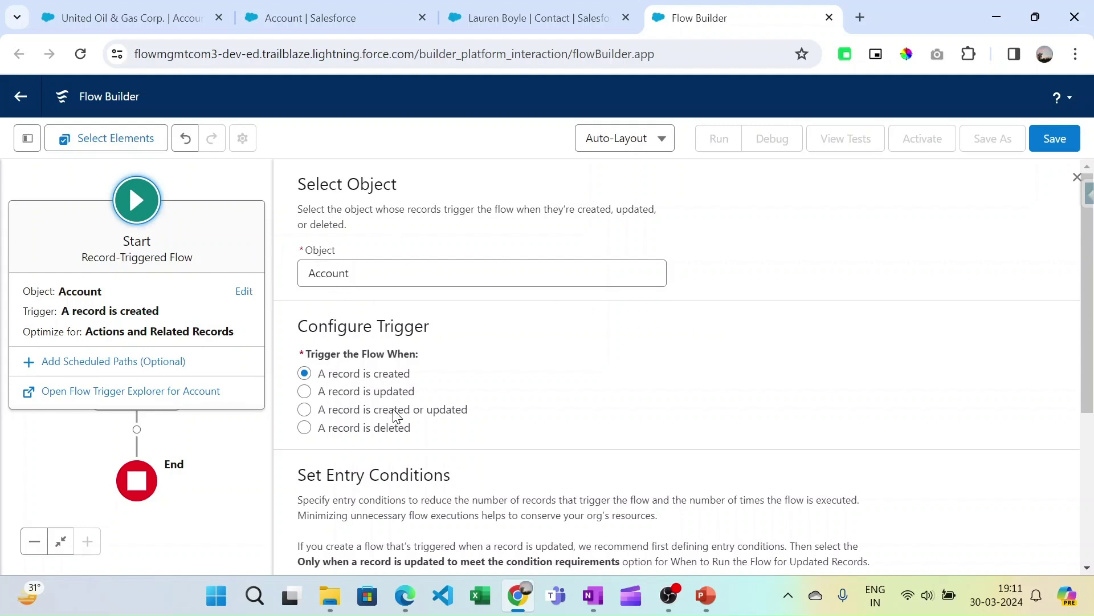
Set the flow to trigger when a record is created or updated
scroll(493, 391, "down", 1)
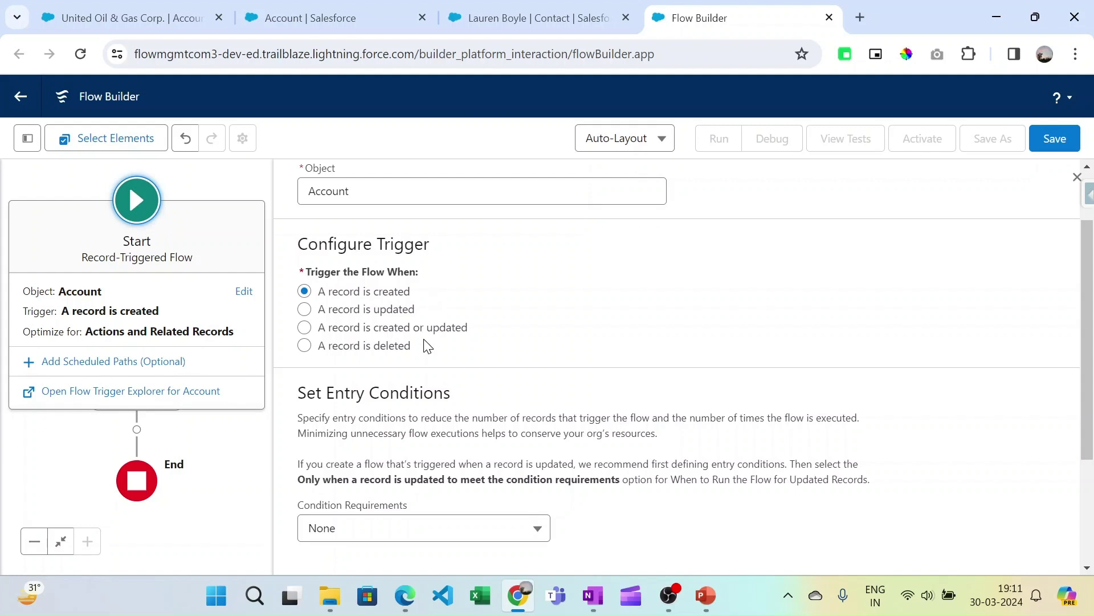
left_click(399, 327)
left_click(384, 314)
left_click(399, 333)
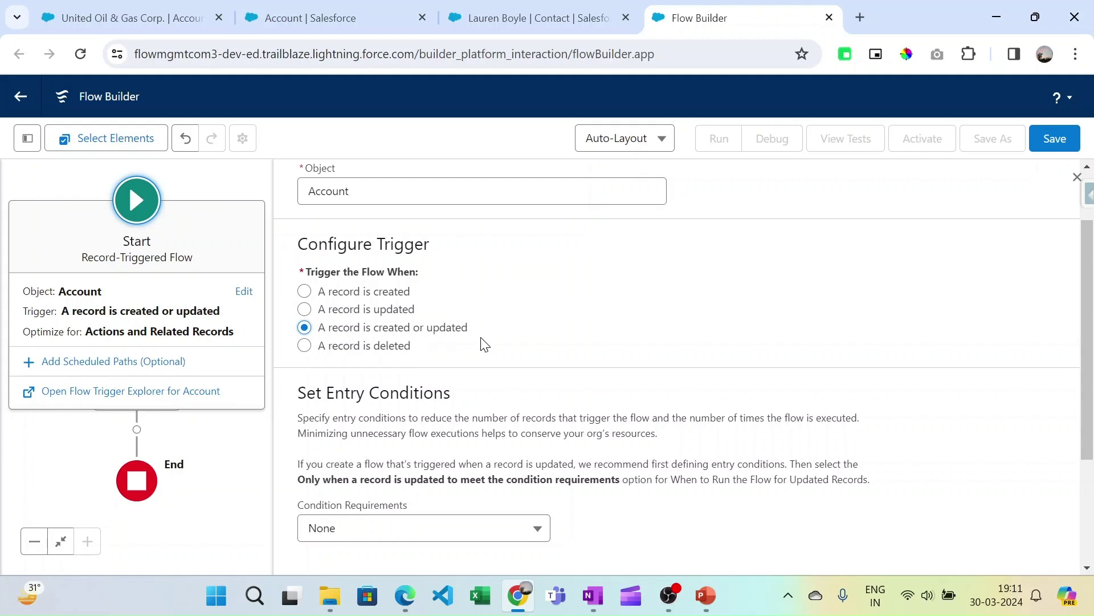
scroll(434, 354, "up", 2)
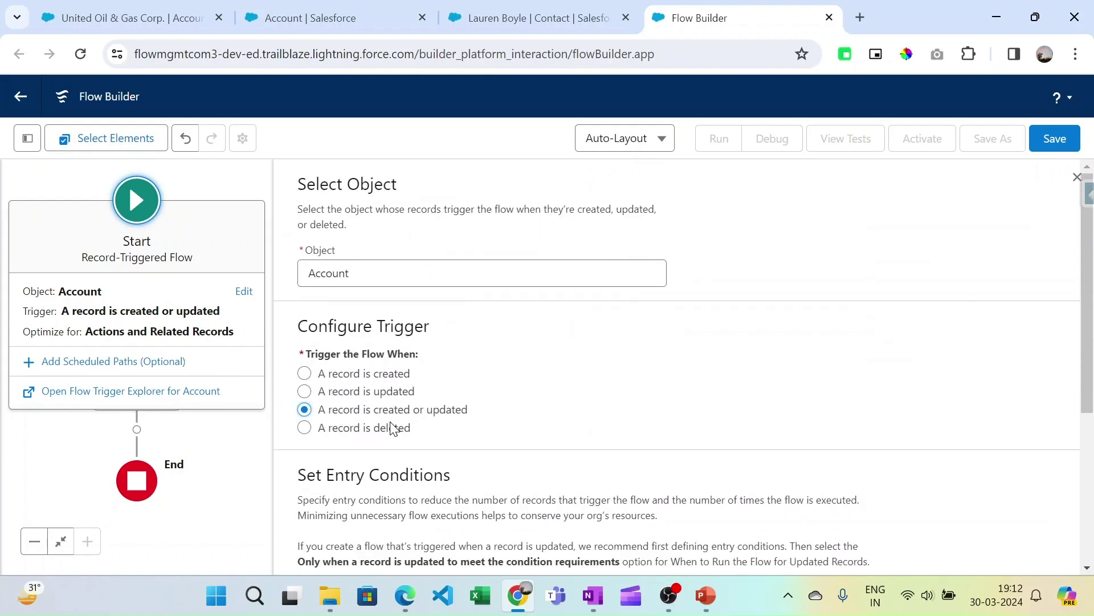
scroll(391, 428, "down", 2)
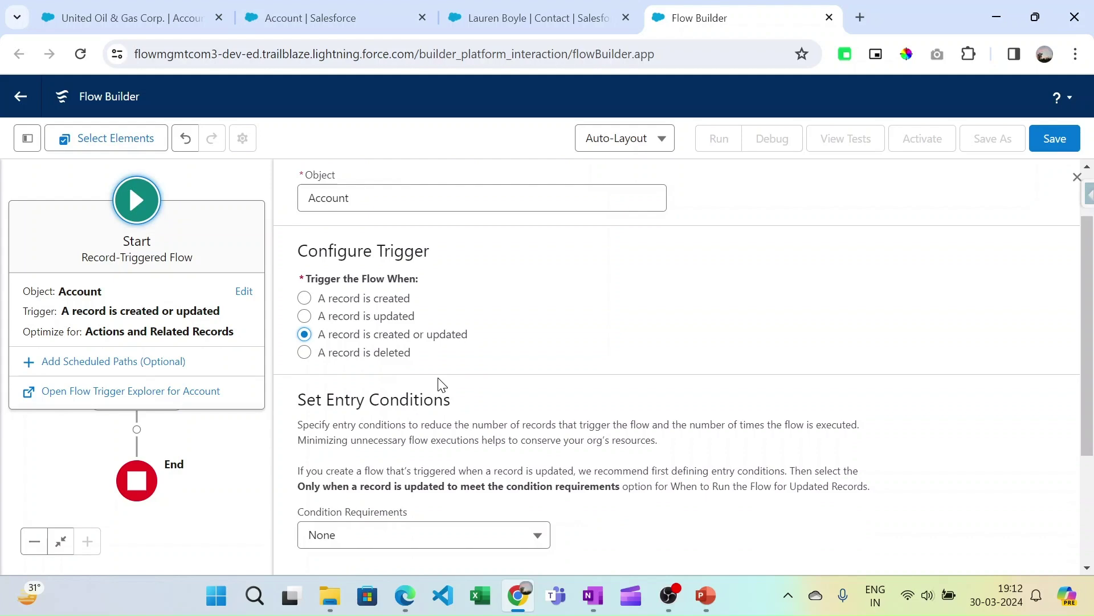
scroll(494, 354, "down", 3)
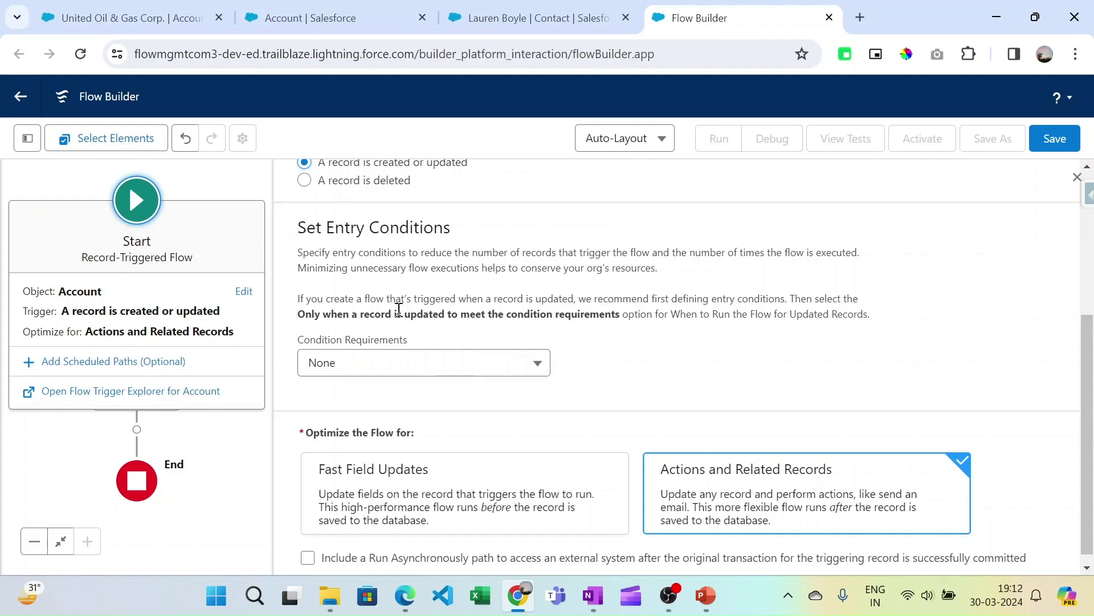
Examine the available Type and Industry options on the United Oil & Gas Corp. account without saving any changes
left_click(145, 4)
scroll(496, 382, "down", 1)
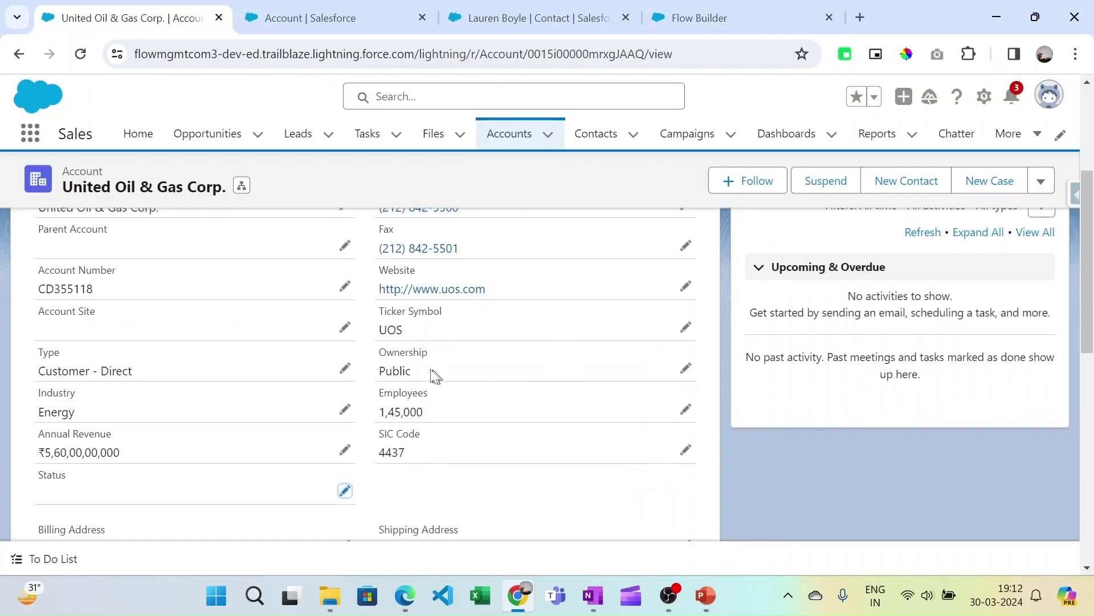
left_click(345, 368)
left_click(281, 397)
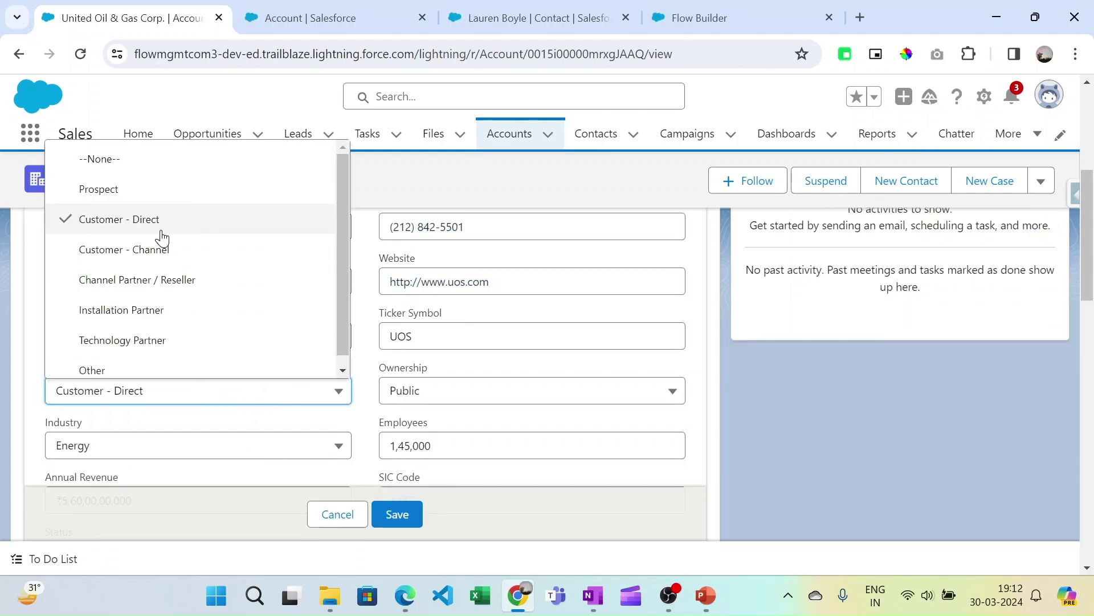
left_click(339, 516)
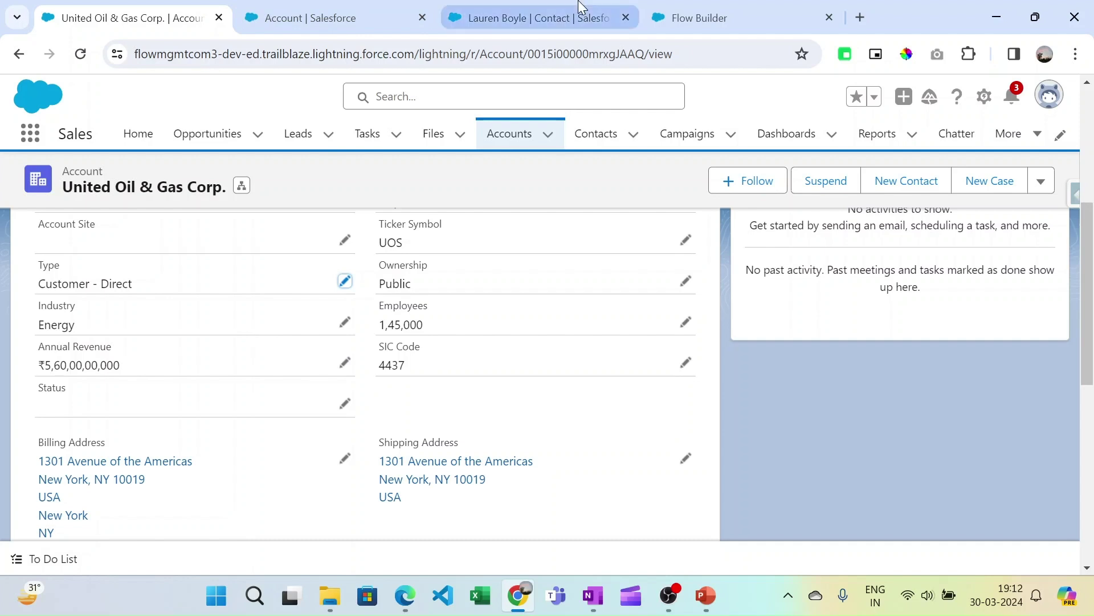
mouse_move(580, 7)
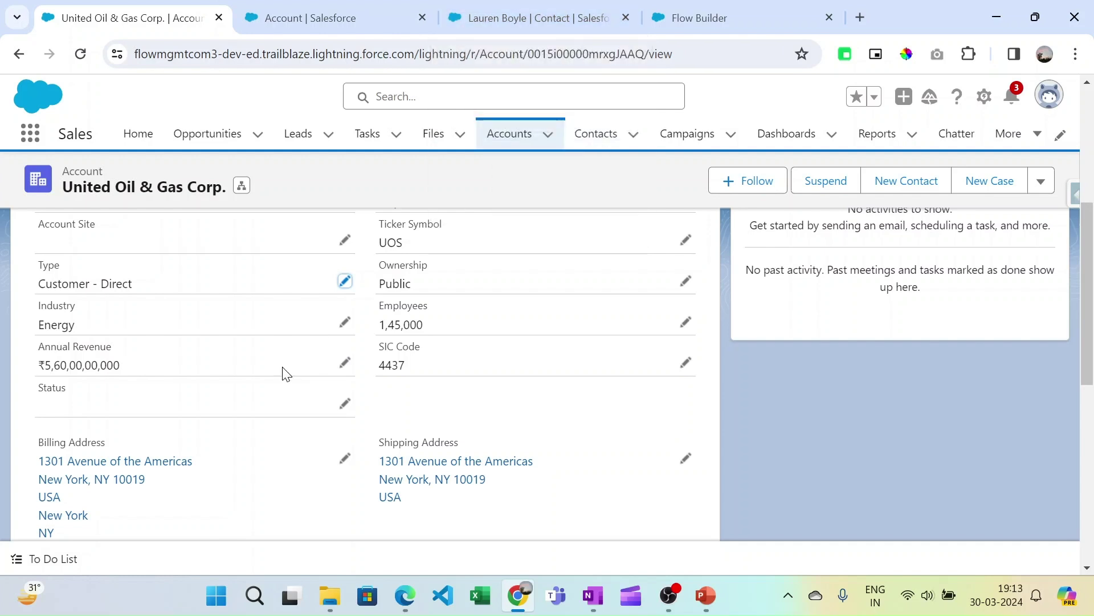
left_click(344, 323)
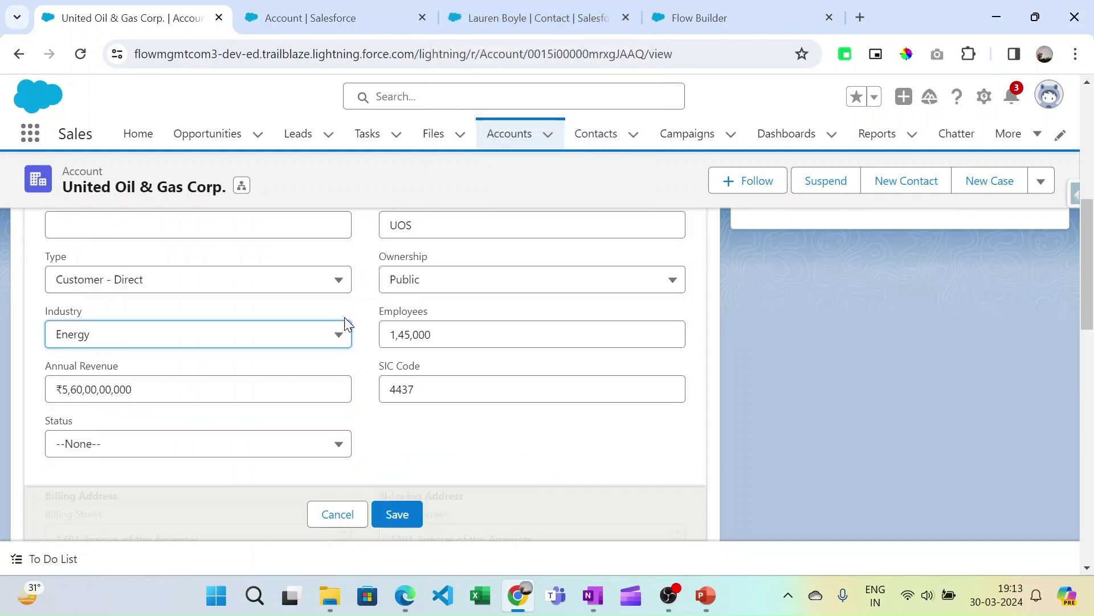
left_click(172, 337)
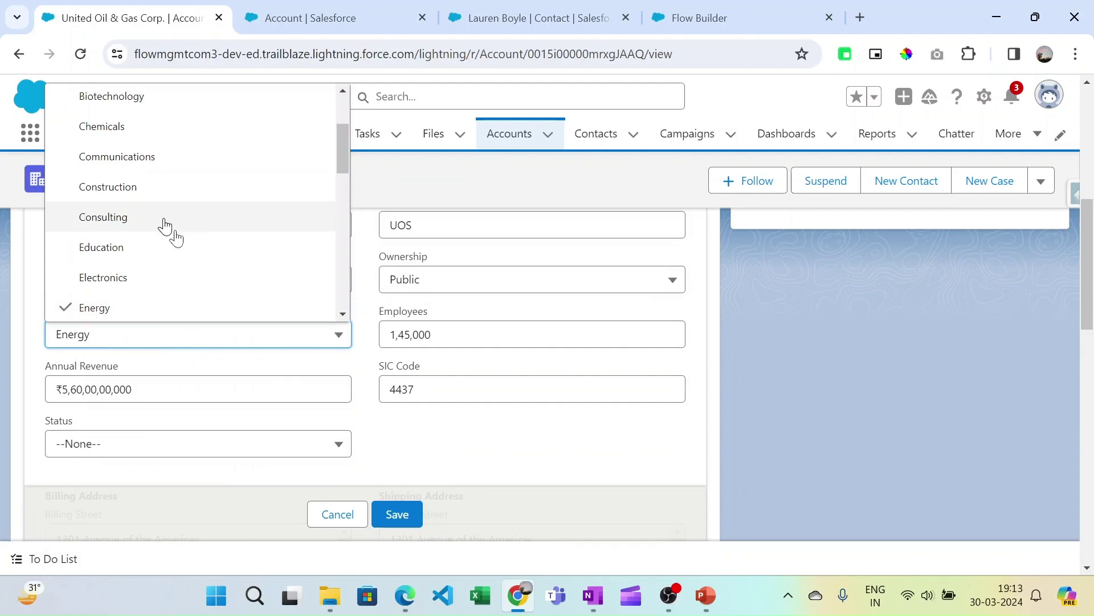
left_click(336, 514)
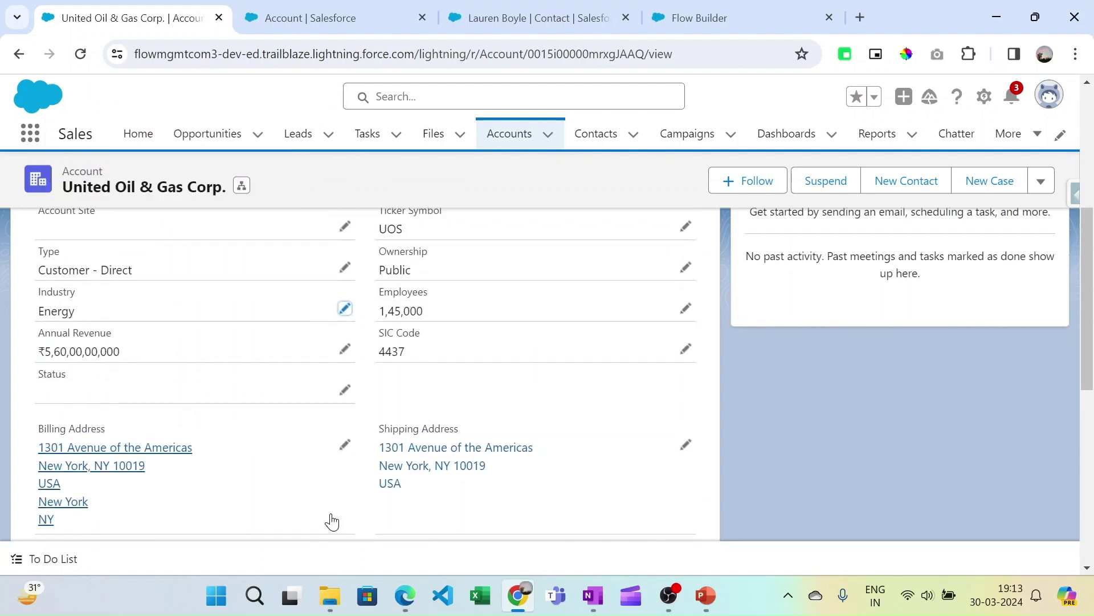
Try an entry condition requiring all conditions with Industry equal to Chemicals, and reset the flow's condition requirements to None
key("ctrl+shift+Tab")
left_click(374, 364)
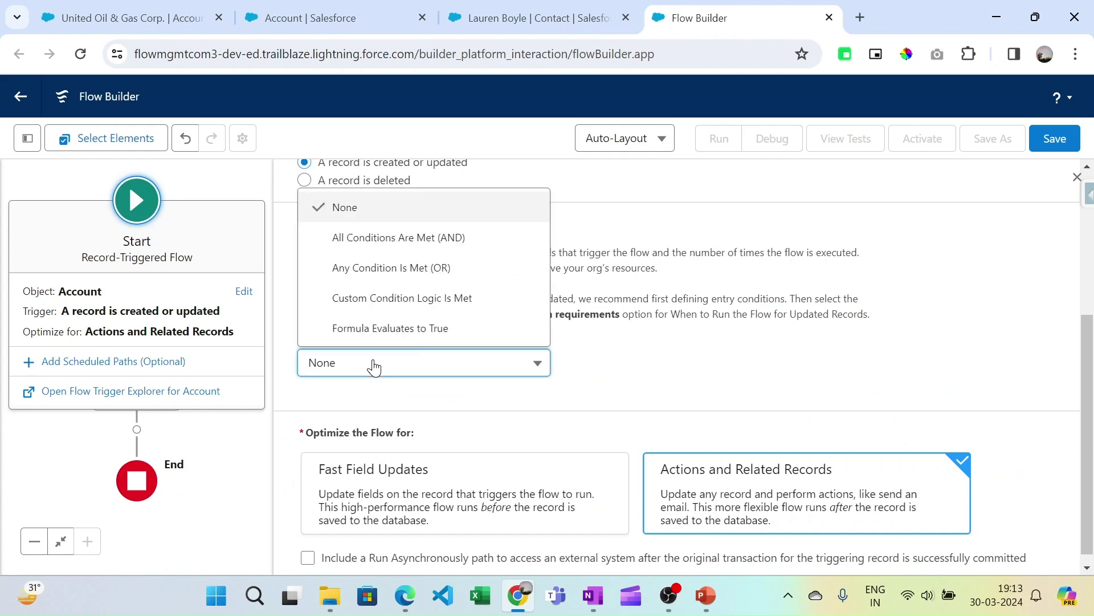
left_click(399, 238)
left_click(402, 430)
type("ind")
left_click(435, 405)
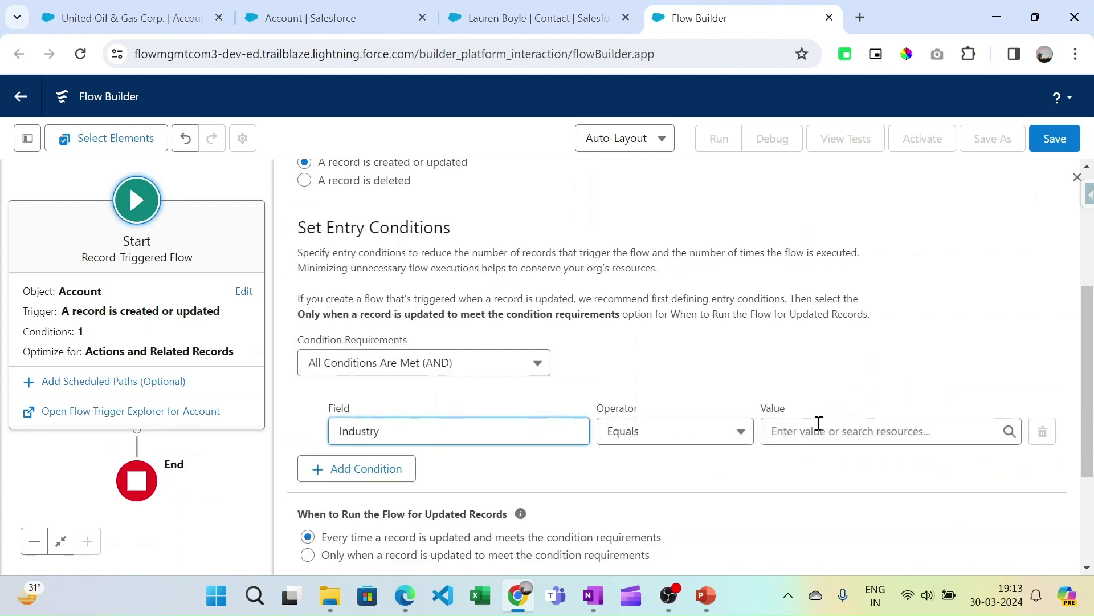
left_click(811, 422)
left_click(826, 372)
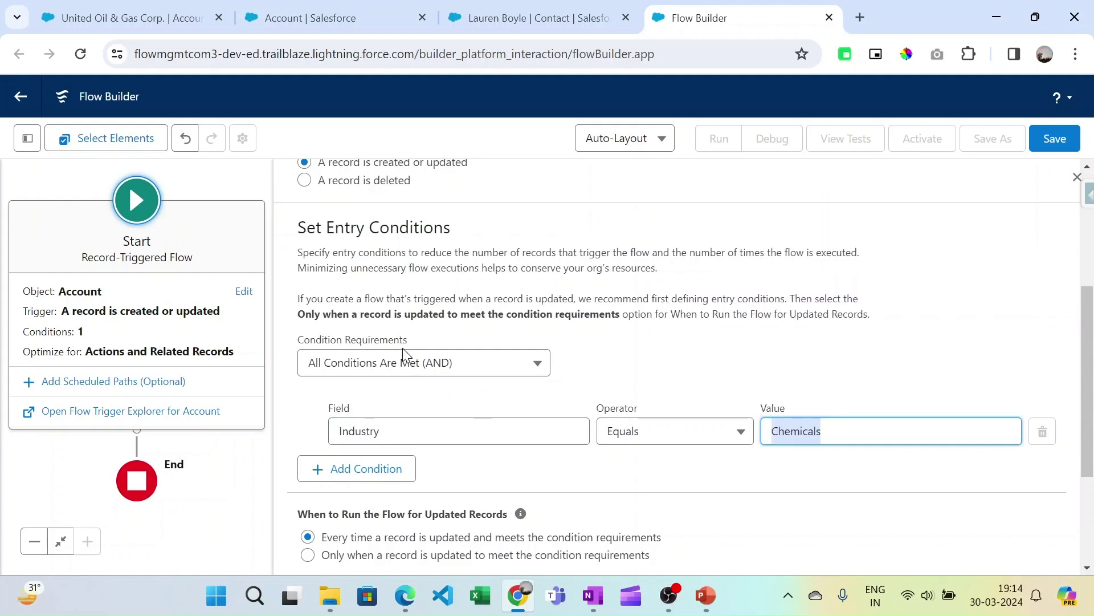
left_click(385, 366)
left_click(411, 209)
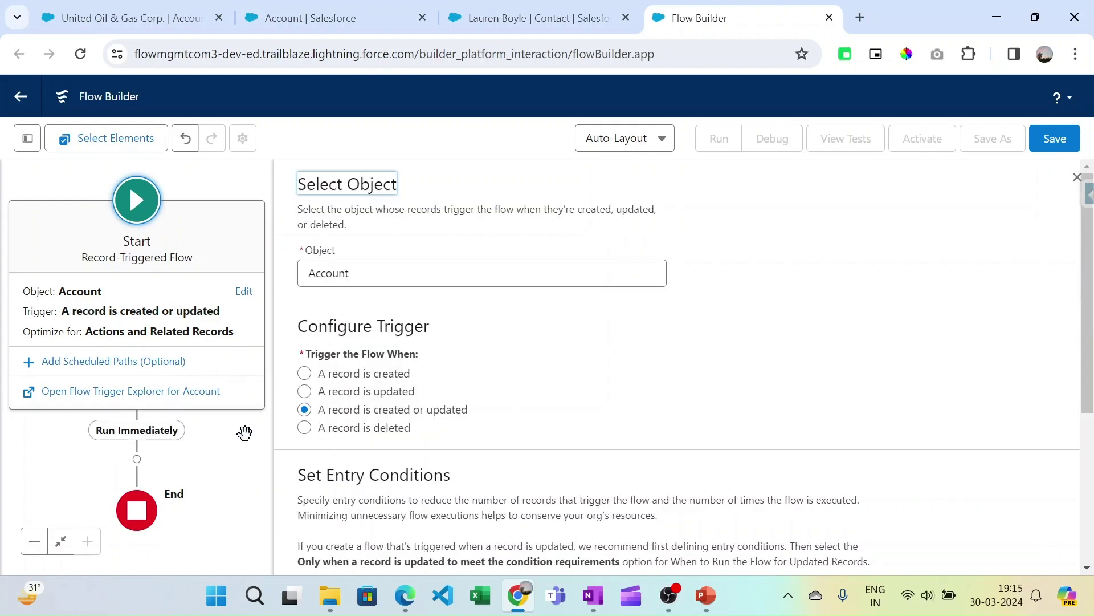
Close the Start element's configuration and look over the flow on the canvas
left_click(1077, 177)
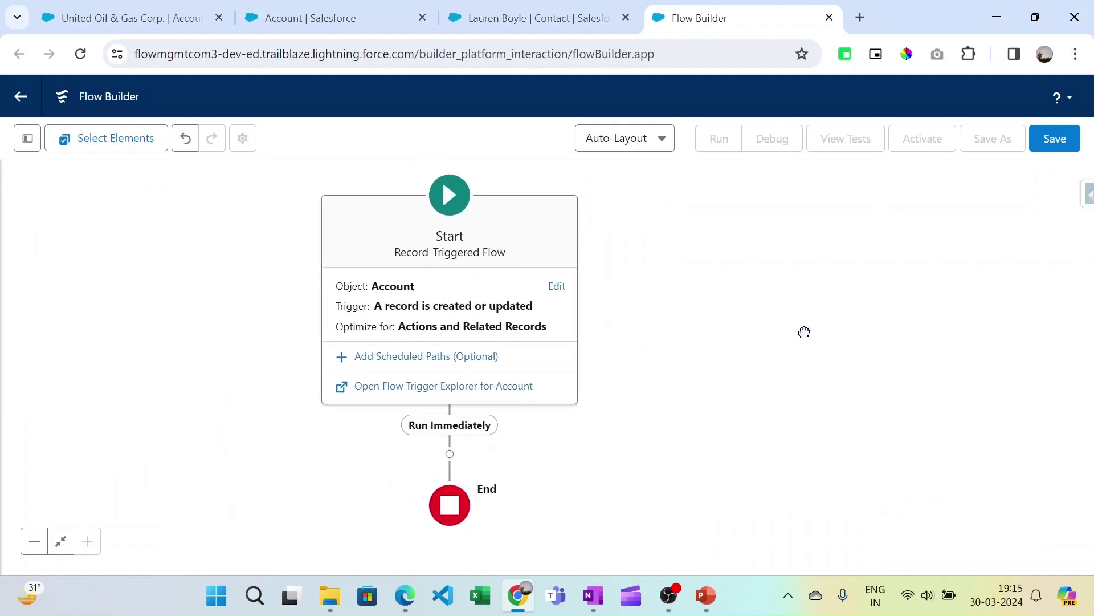
scroll(424, 300, "up", 3)
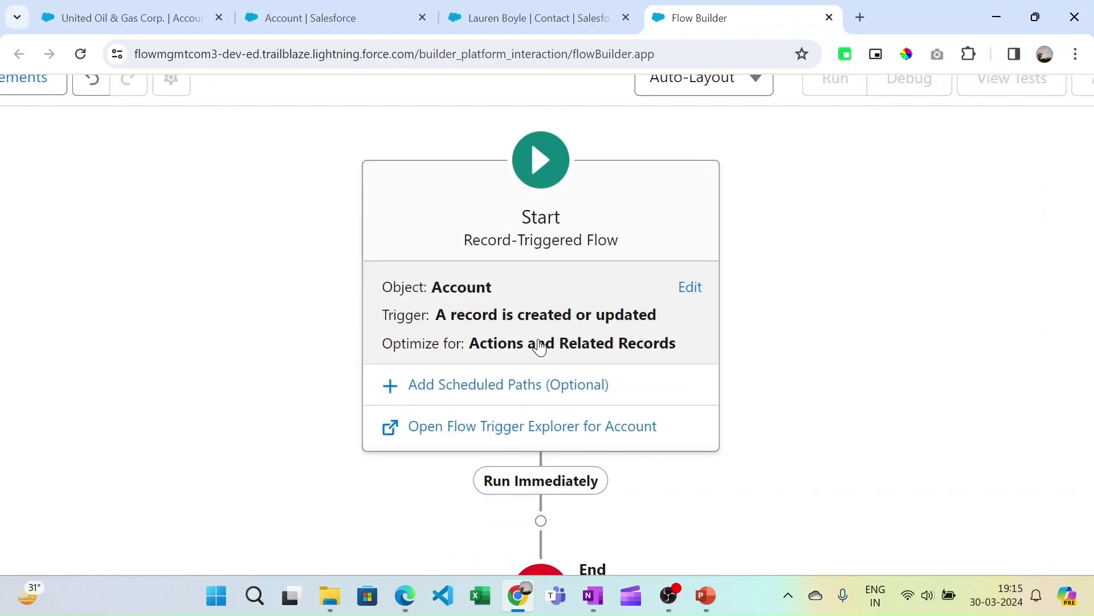
scroll(542, 344, "down", 3)
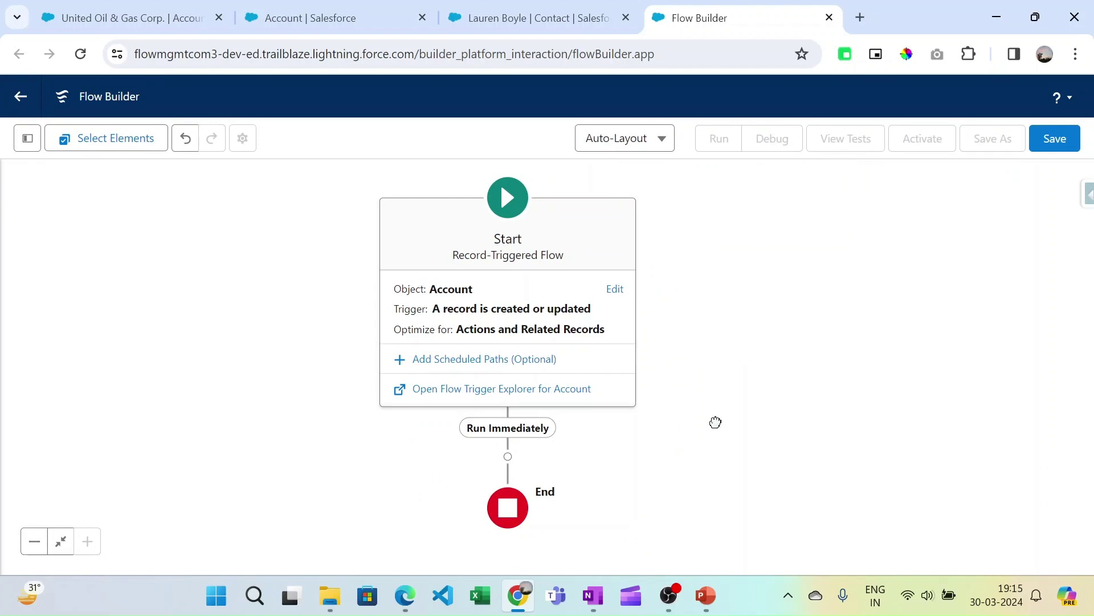
Add an Update Records element to the flow's Run Immediately path
left_click_drag(716, 422, 723, 349)
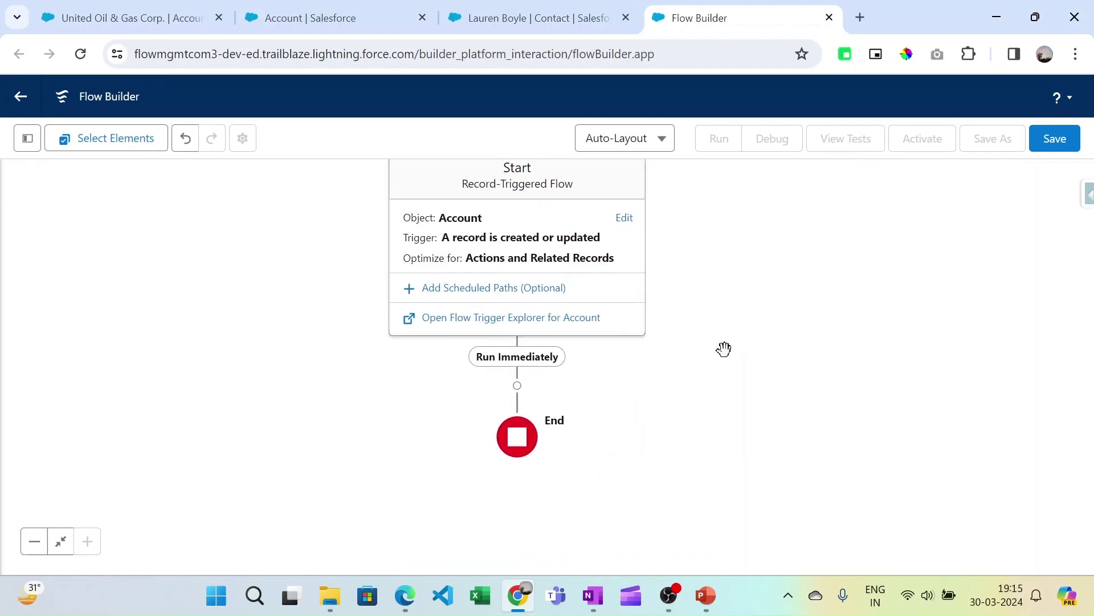
left_click(517, 387)
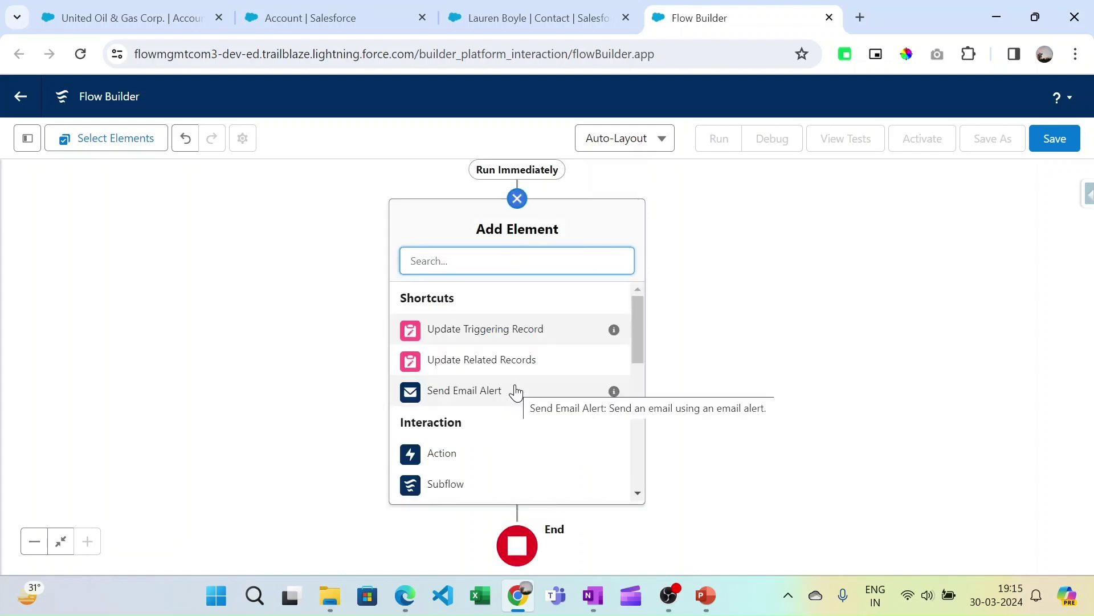
left_click(728, 352)
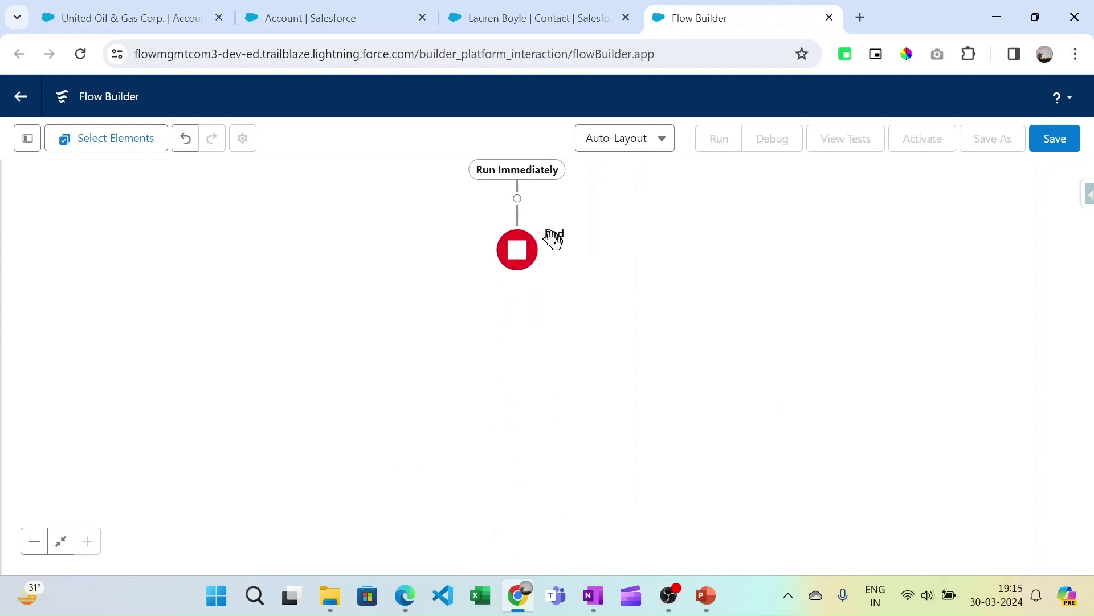
left_click(518, 199)
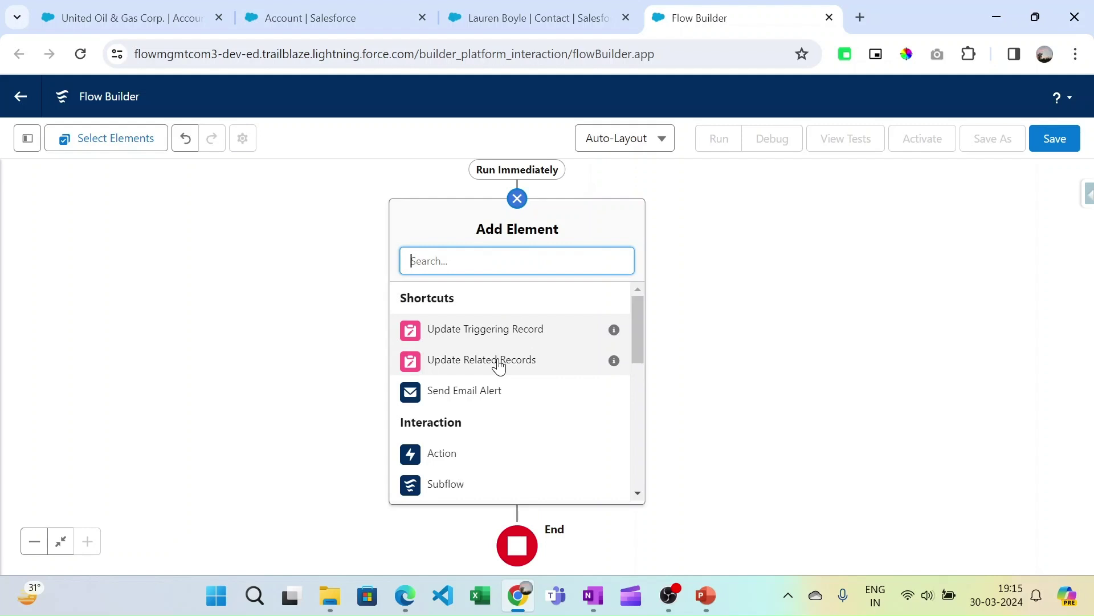
scroll(497, 360, "down", 7)
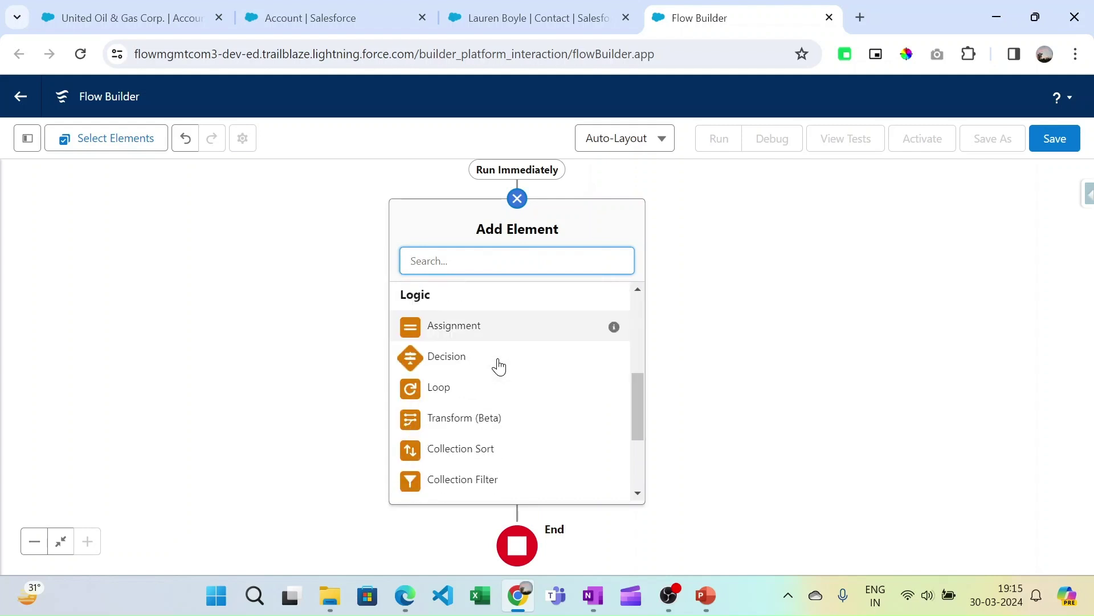
scroll(497, 357, "up", 5)
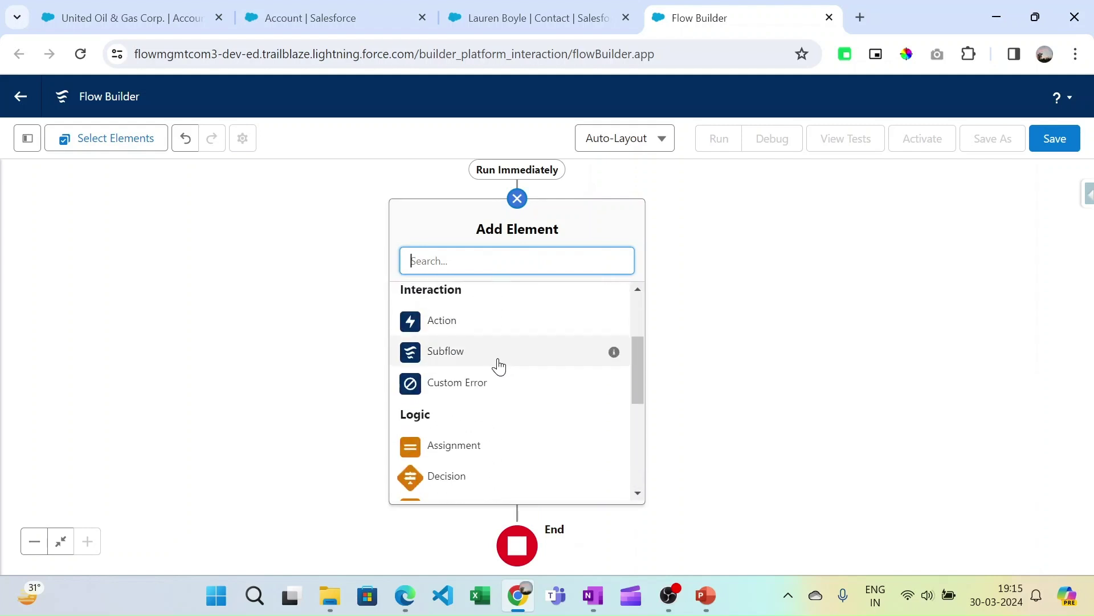
scroll(499, 366, "down", 5)
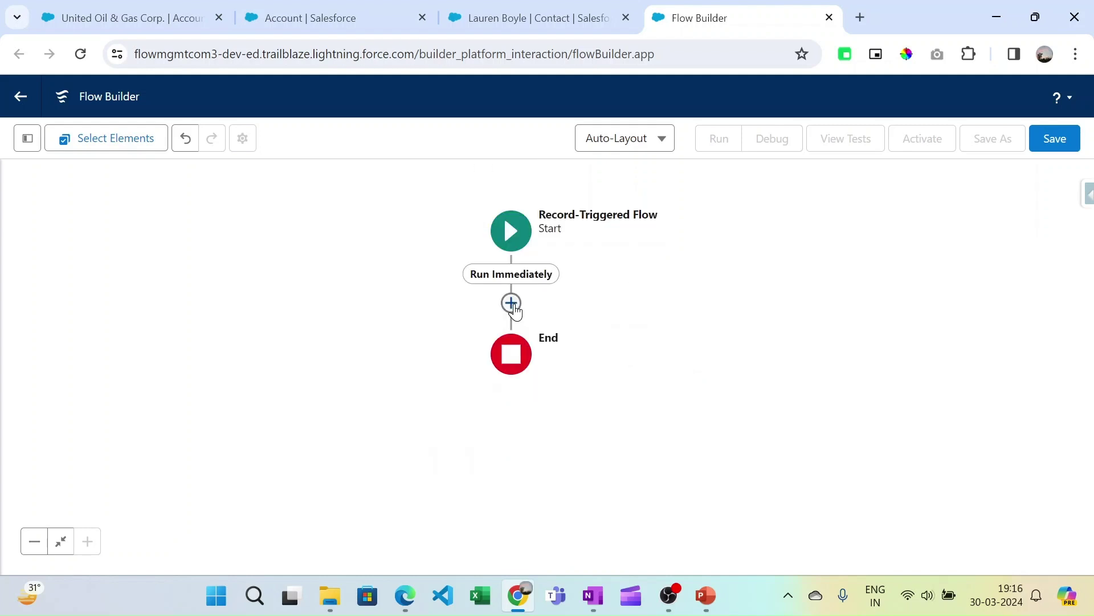
left_click(513, 306)
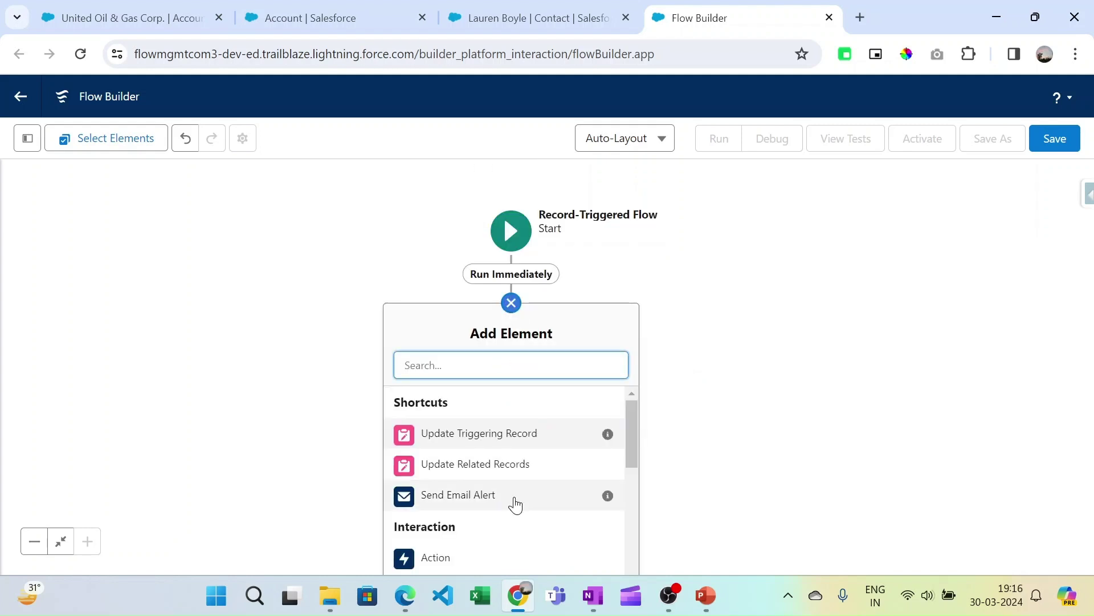
left_click_drag(637, 426, 640, 513)
scroll(484, 528, "down", 2)
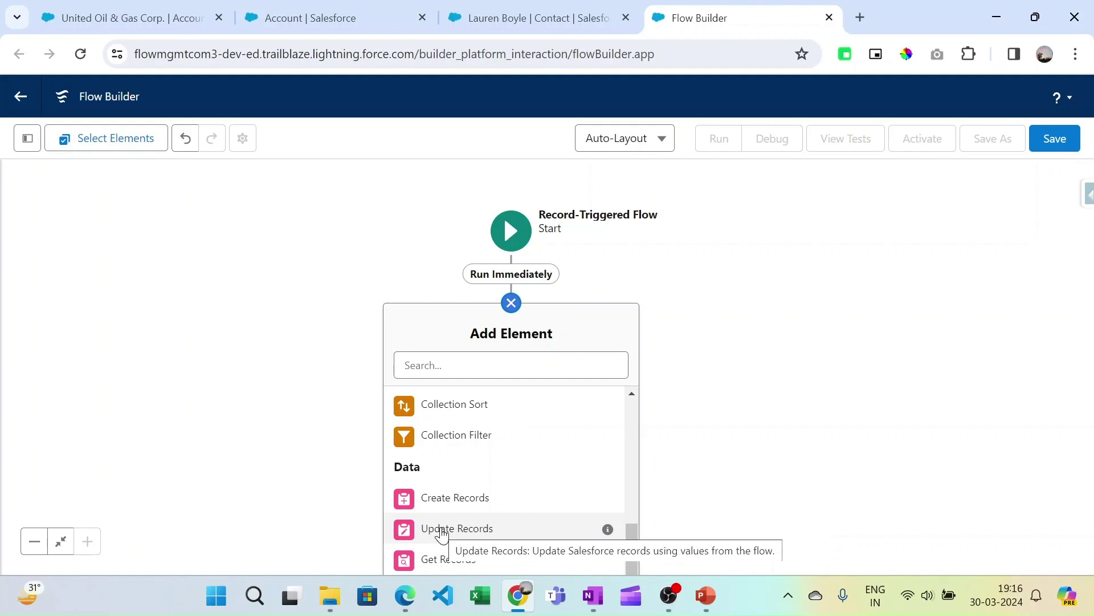
left_click(495, 529)
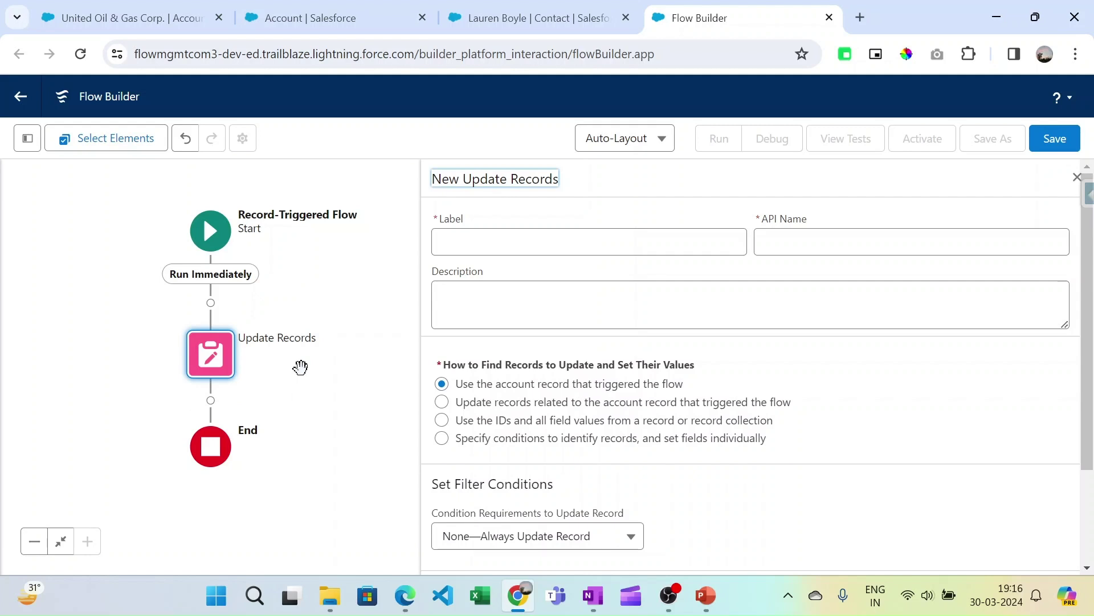
Label the new Update Records element Contact Update with the API name Contact_Update
left_click(597, 239)
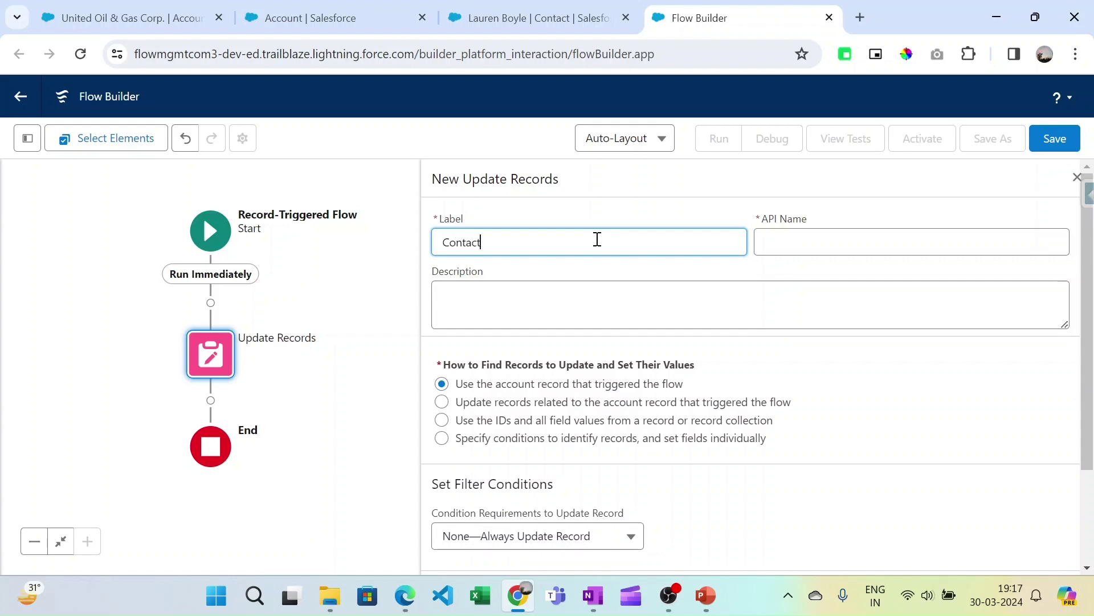
left_click(1054, 224)
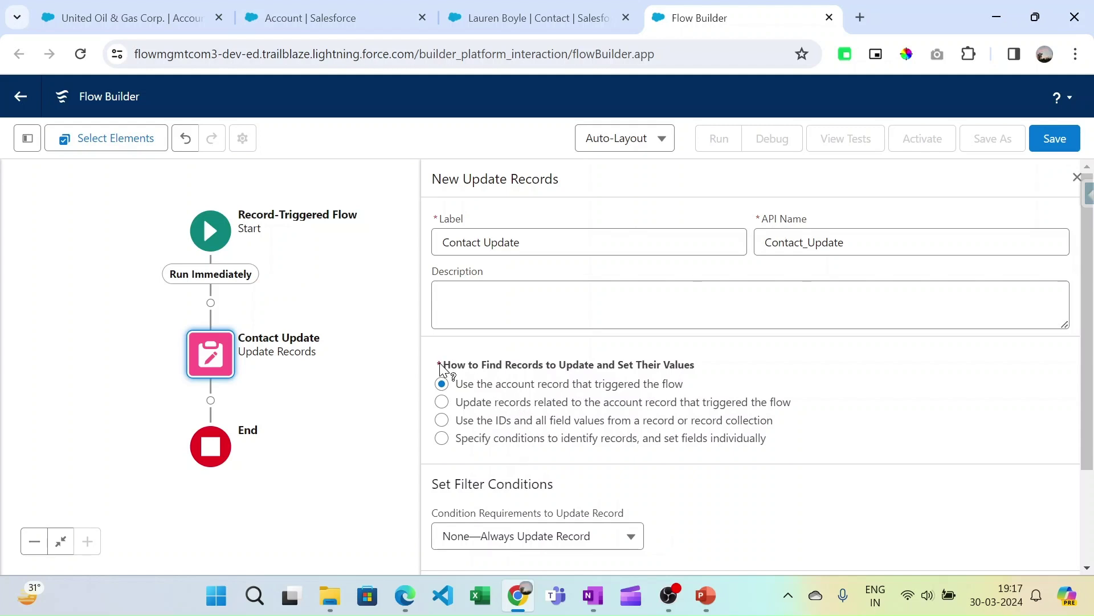
left_click_drag(599, 366, 773, 372)
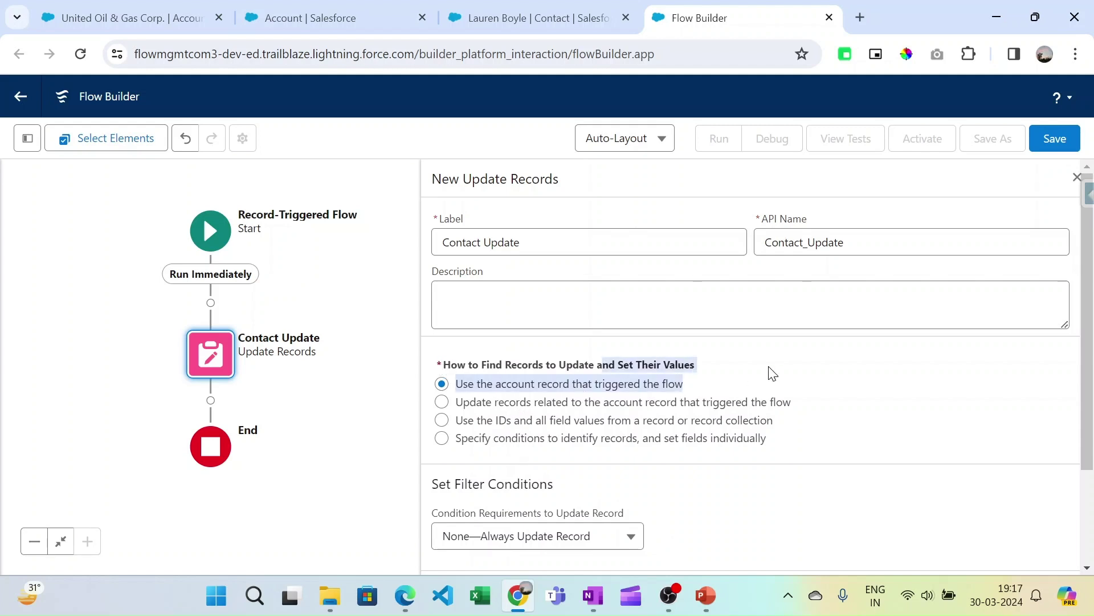
left_click(773, 374)
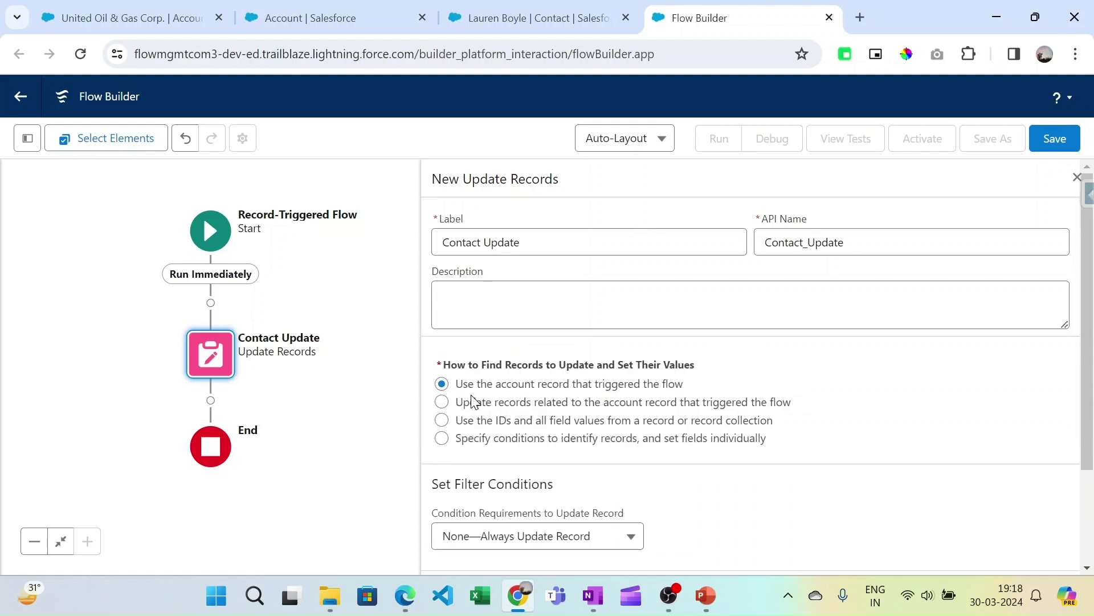
Set the element to update records related to the account record that triggered the flow
left_click_drag(462, 387, 698, 385)
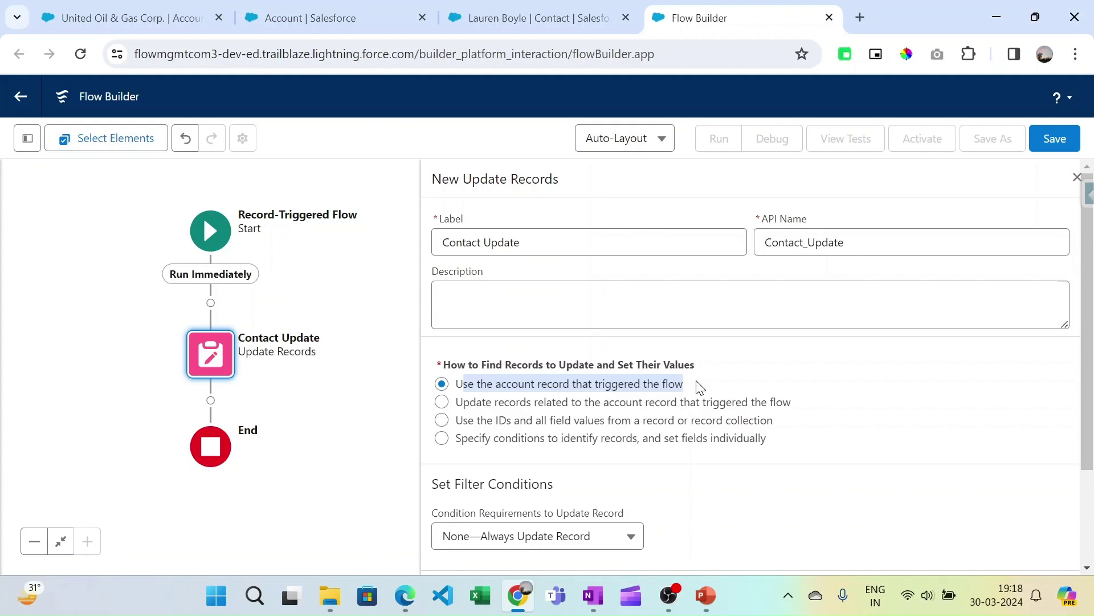
left_click(435, 409)
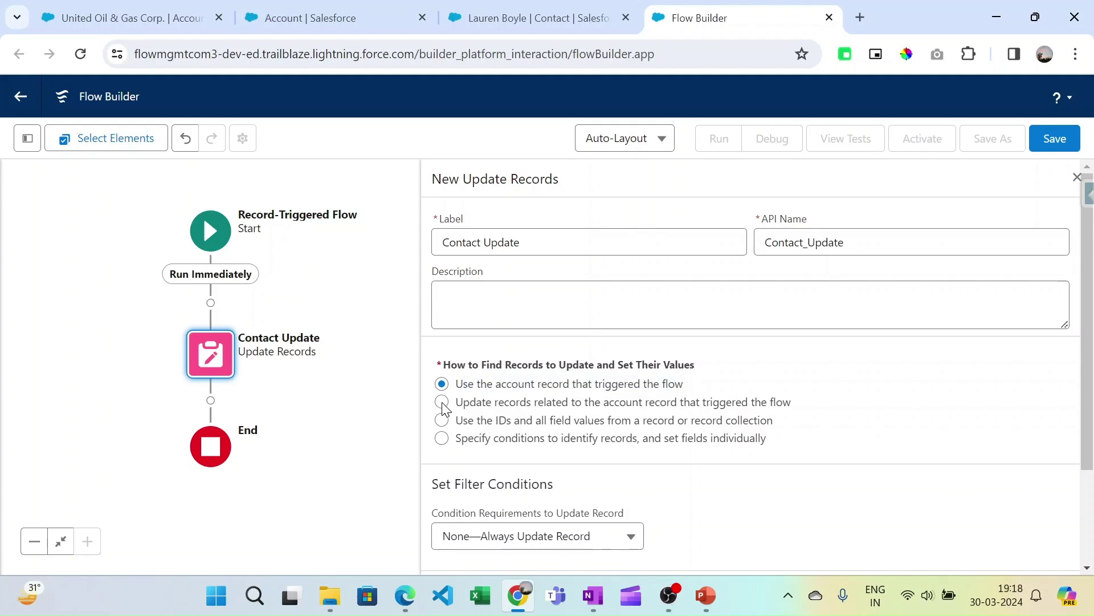
left_click(442, 403)
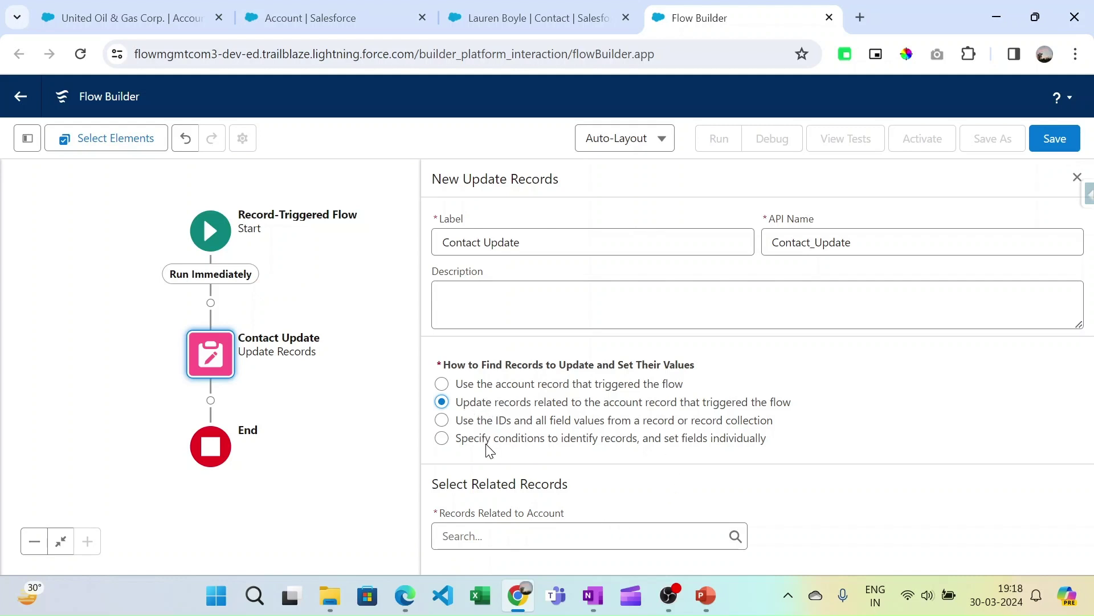
Try using the triggering account record itself, {!$Record}, as the records related to Account
left_click(436, 498)
left_click(568, 532)
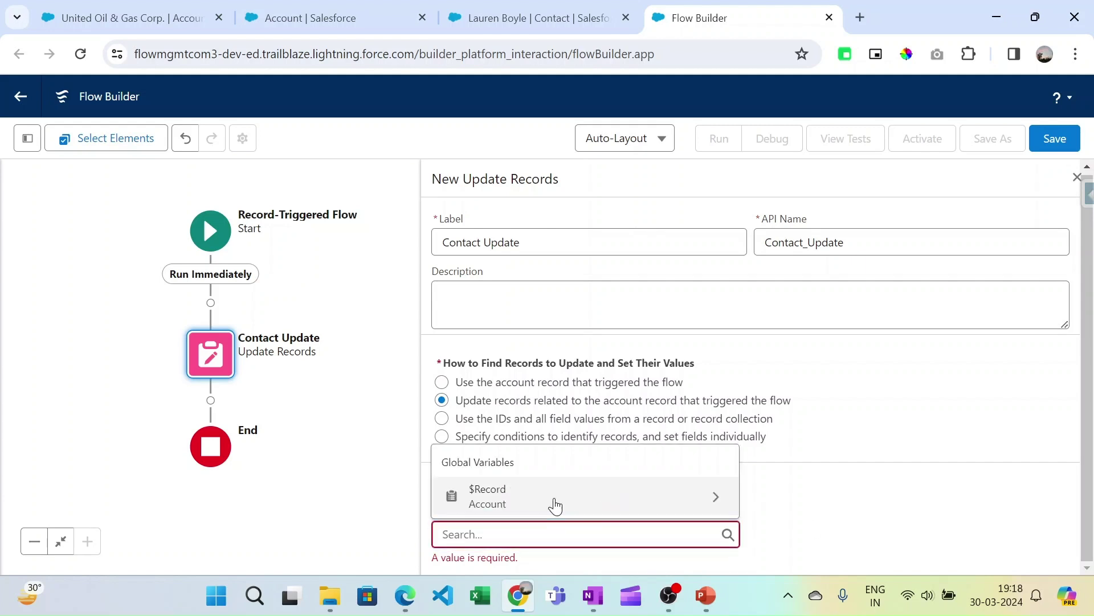
left_click(556, 505)
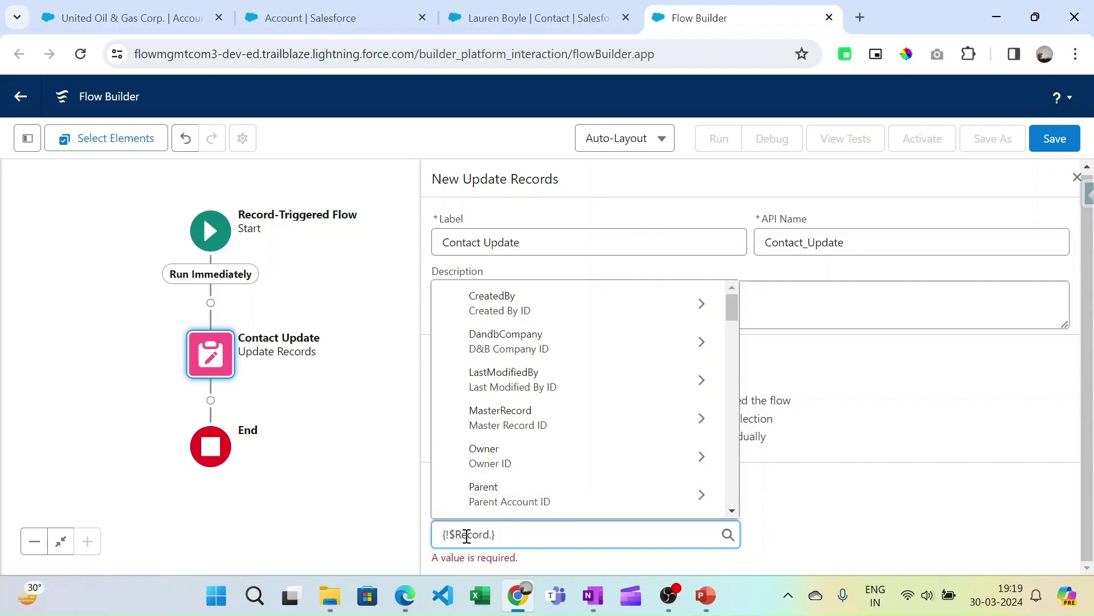
key("BackSpace")
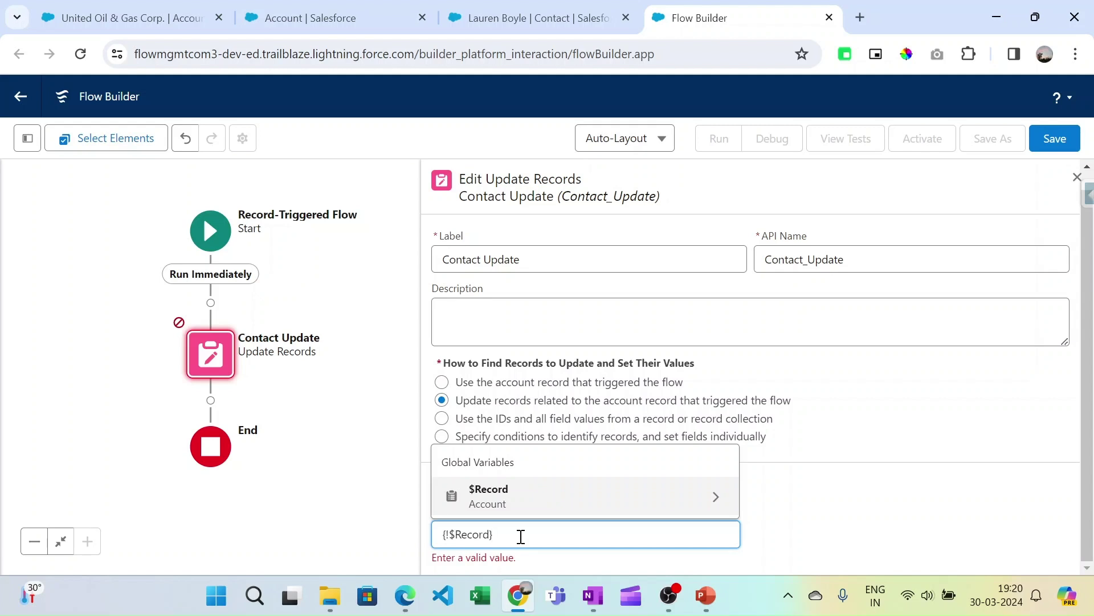
Look over the United Oil & Gas Corp. account record and return to the flow
left_click(154, 15)
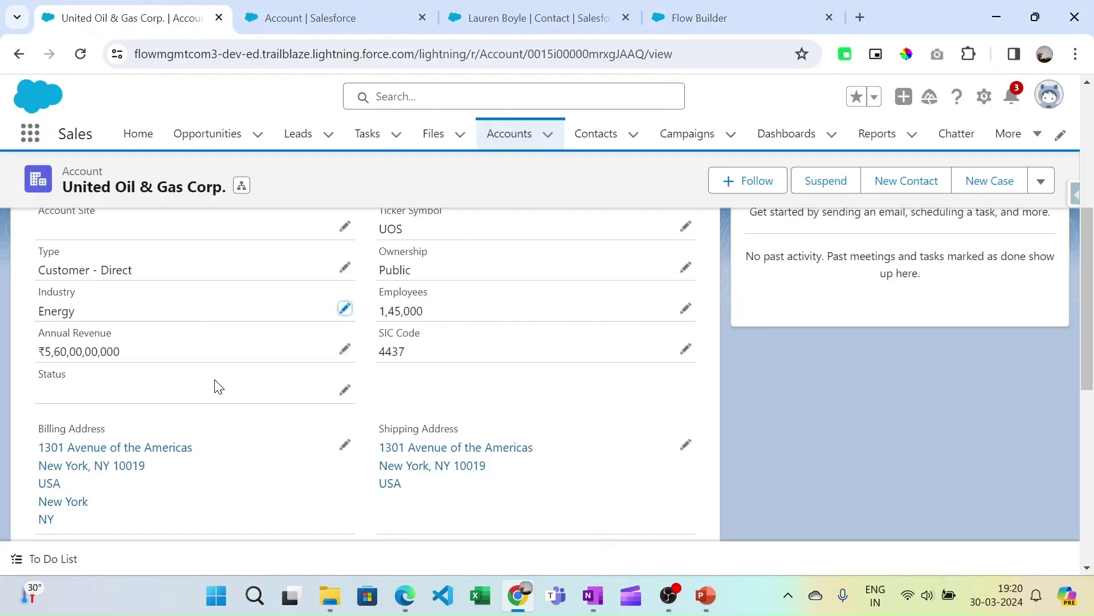
double_click(213, 379)
left_click_drag(56, 190, 229, 189)
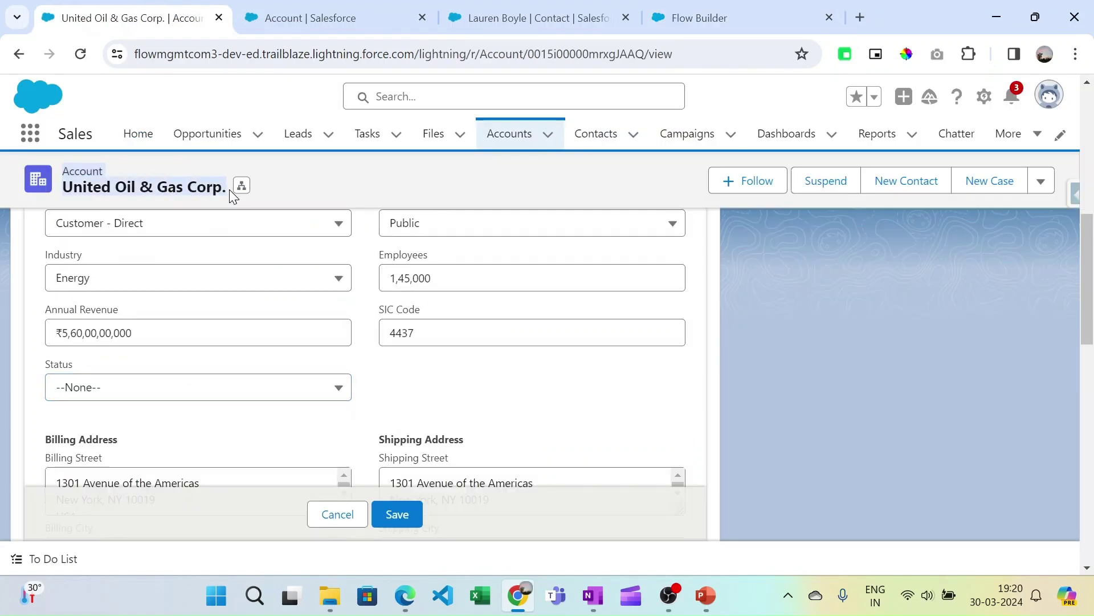
left_click(707, 12)
Clear the {!$Record} reference from the Records Related to Account value
left_click_drag(516, 535, 433, 540)
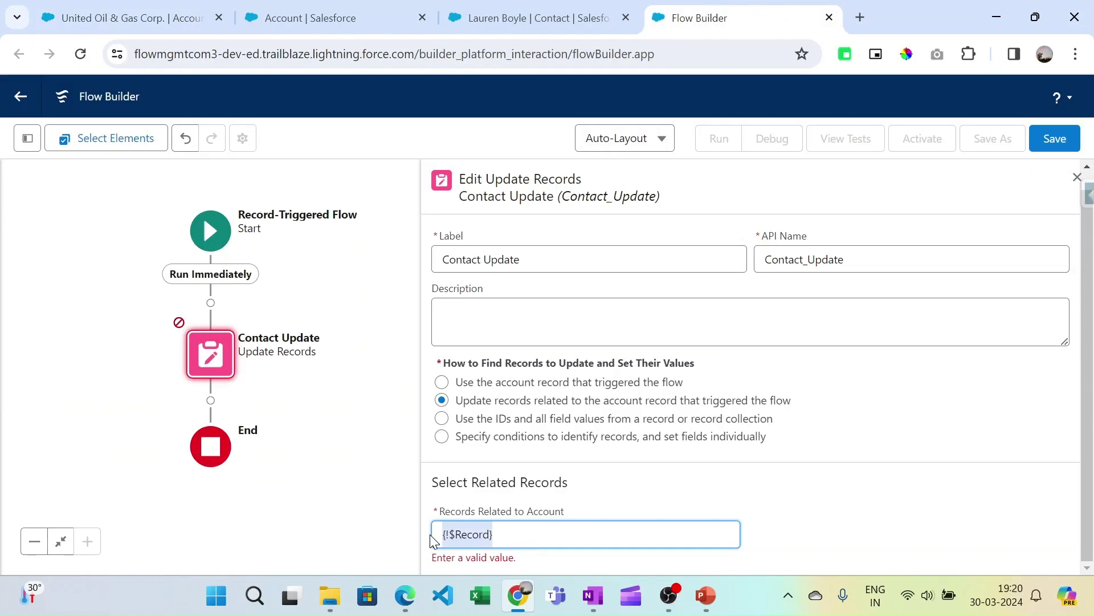
left_click_drag(574, 383, 712, 389)
left_click(566, 535)
key("BackSpace")
key("BackSpace")
key("BackSpace")
key("BackSpace")
key("BackSpace")
key("BackSpace")
key("BackSpace")
key("BackSpace")
key("BackSpace")
key("BackSpace")
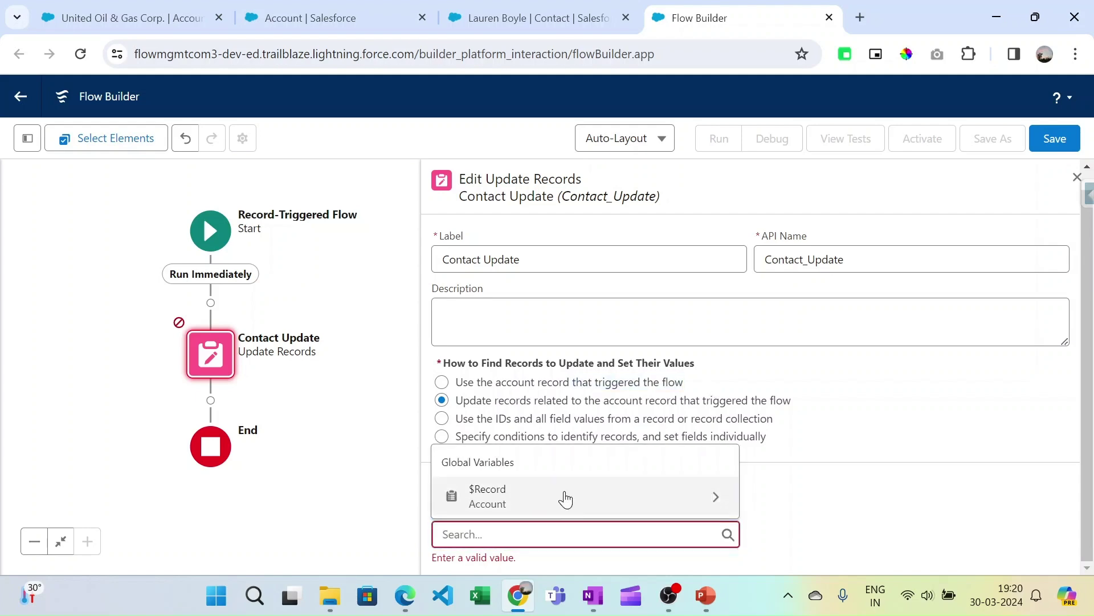
Set the records related to Account to the triggering record's Contacts
left_click(566, 499)
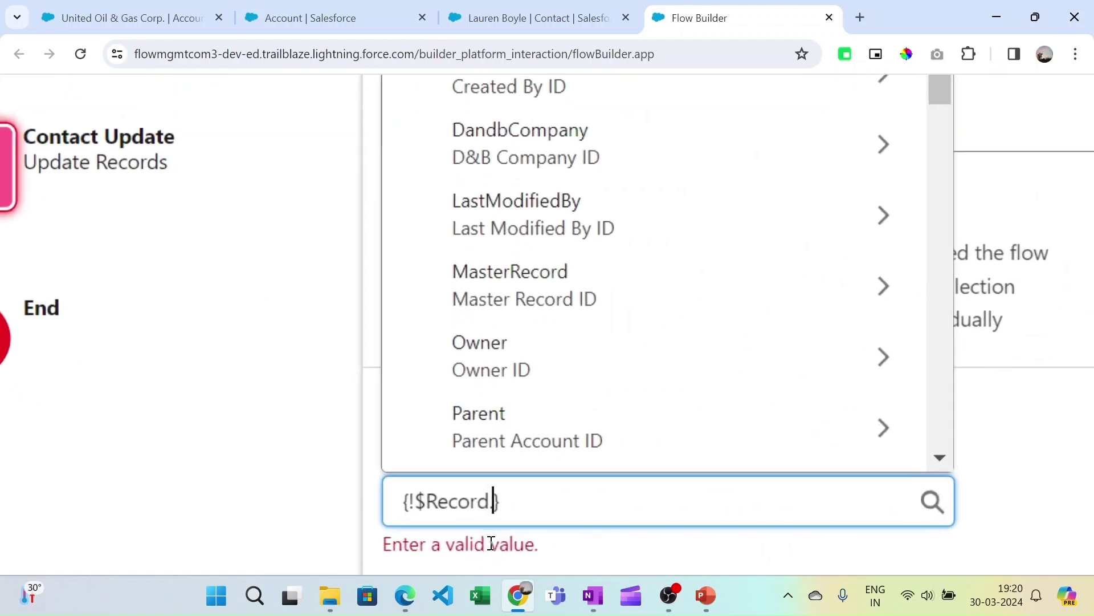
type(".")
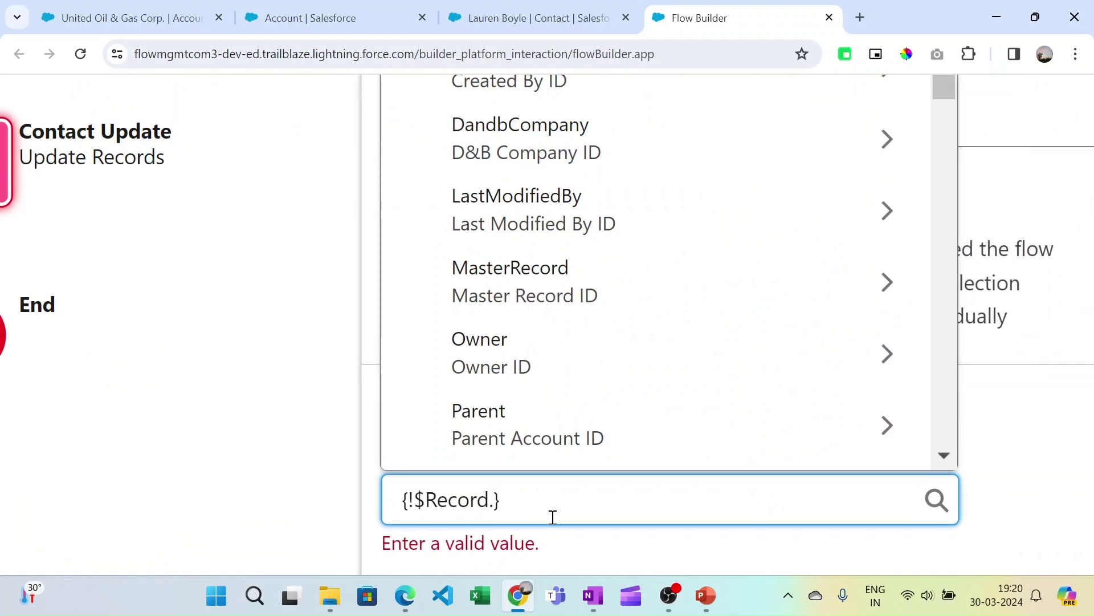
scroll(556, 207, "down", 3)
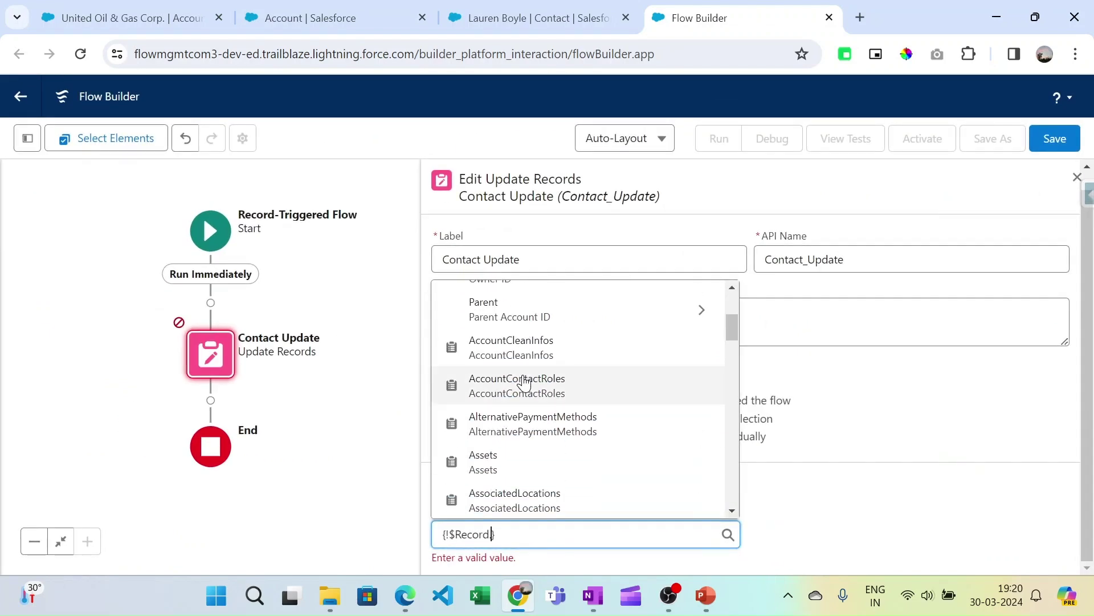
scroll(524, 383, "down", 15)
scroll(525, 383, "down", 15)
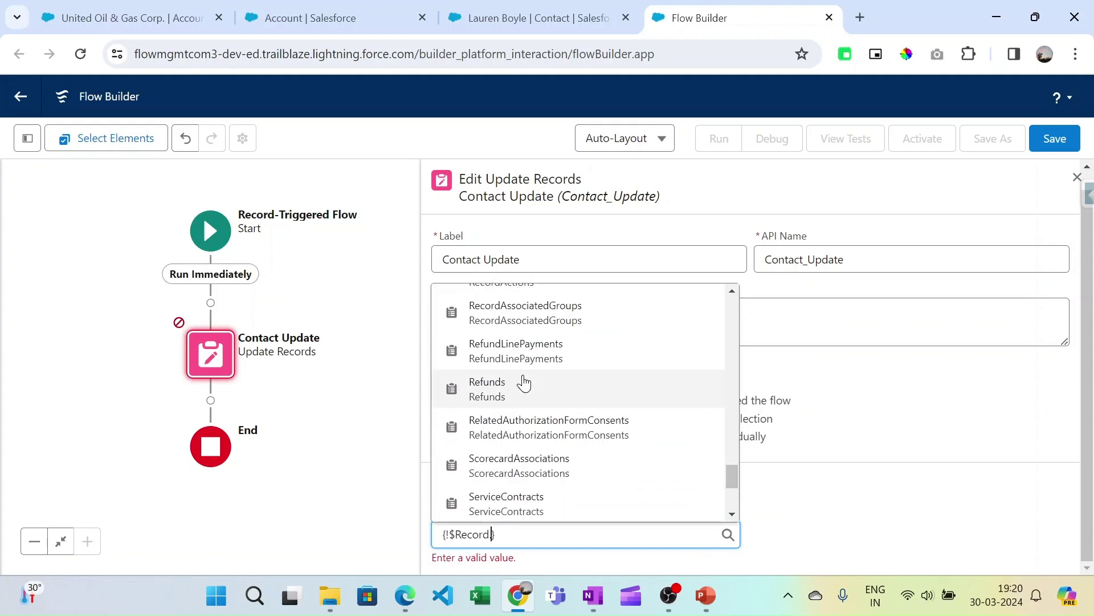
scroll(525, 383, "down", 3)
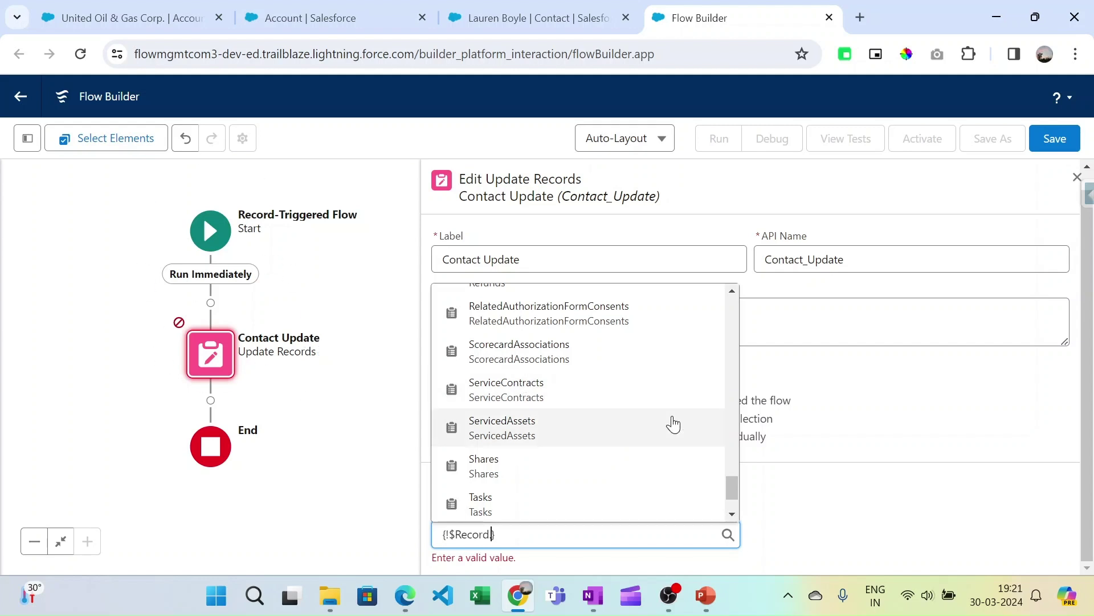
scroll(673, 425, "down", 2)
scroll(673, 425, "up", 15)
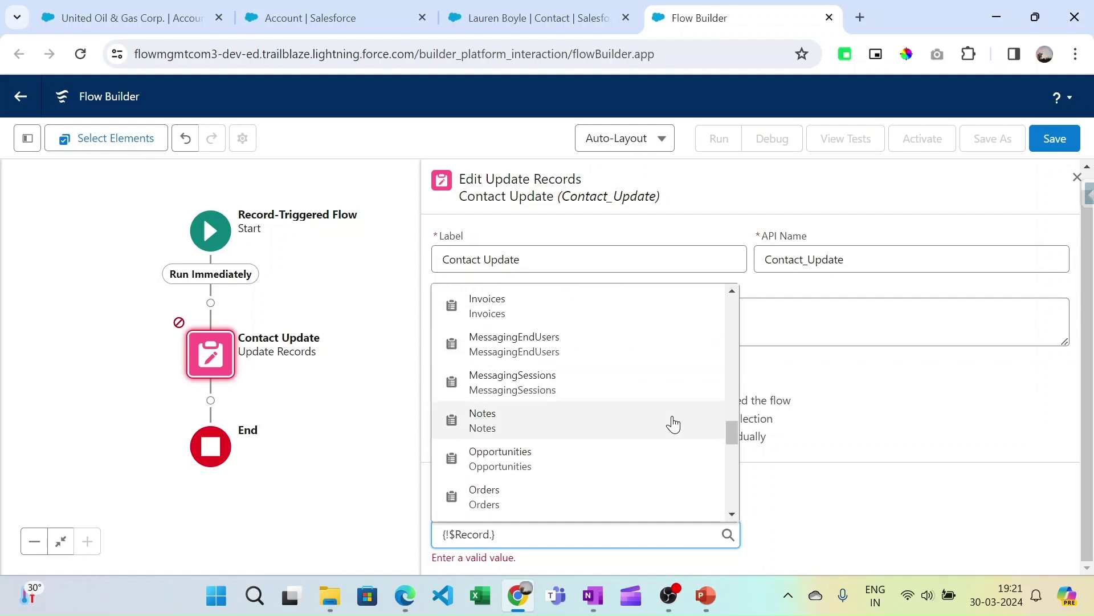
scroll(673, 425, "up", 5)
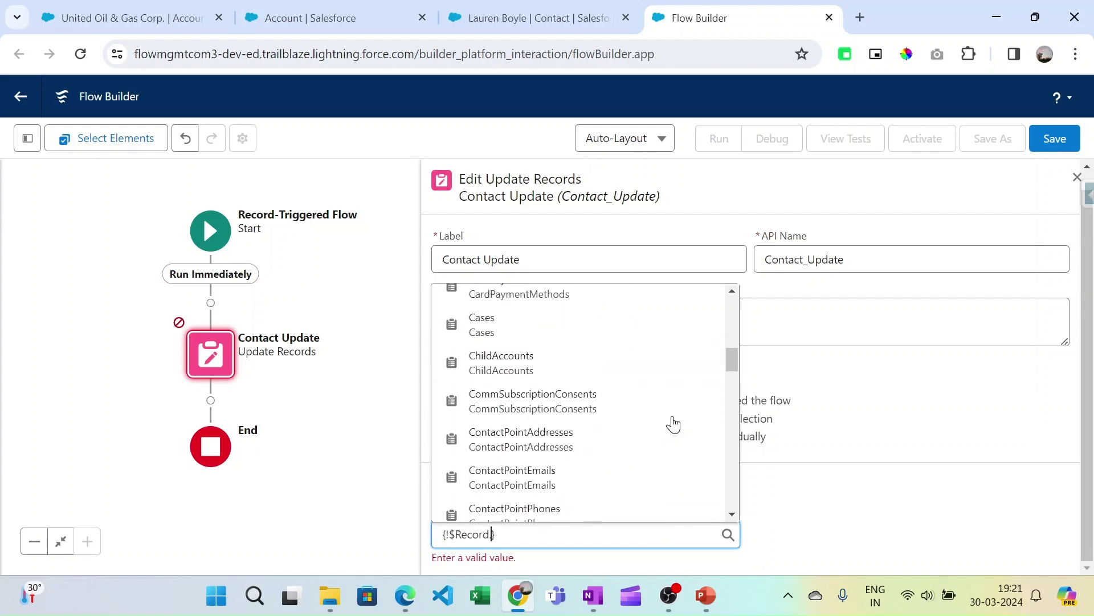
scroll(673, 424, "up", 5)
scroll(673, 425, "down", 5)
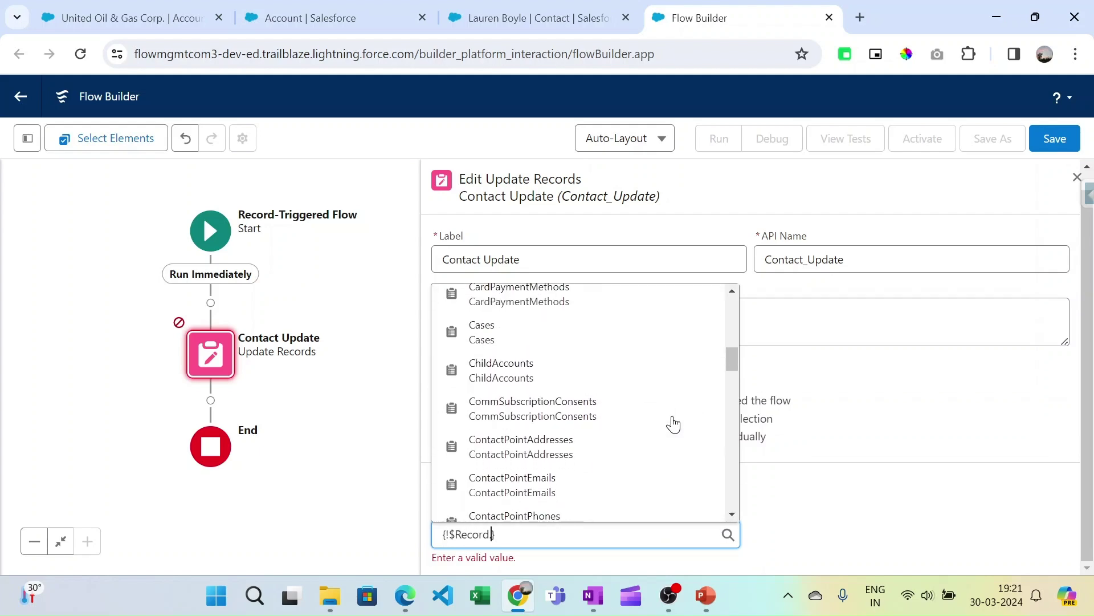
type(".contact")
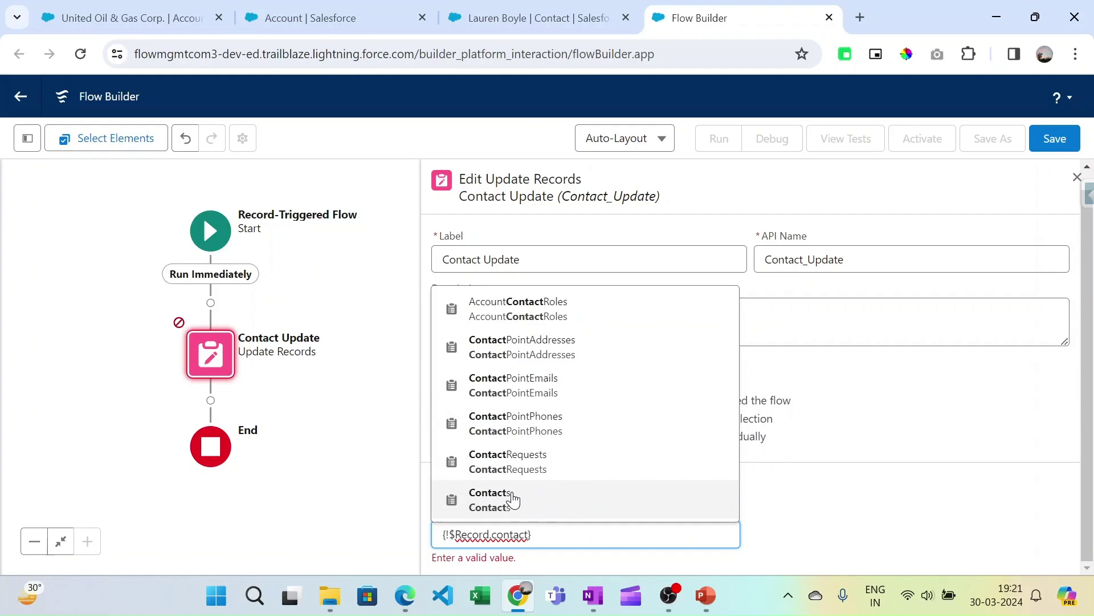
left_click(514, 506)
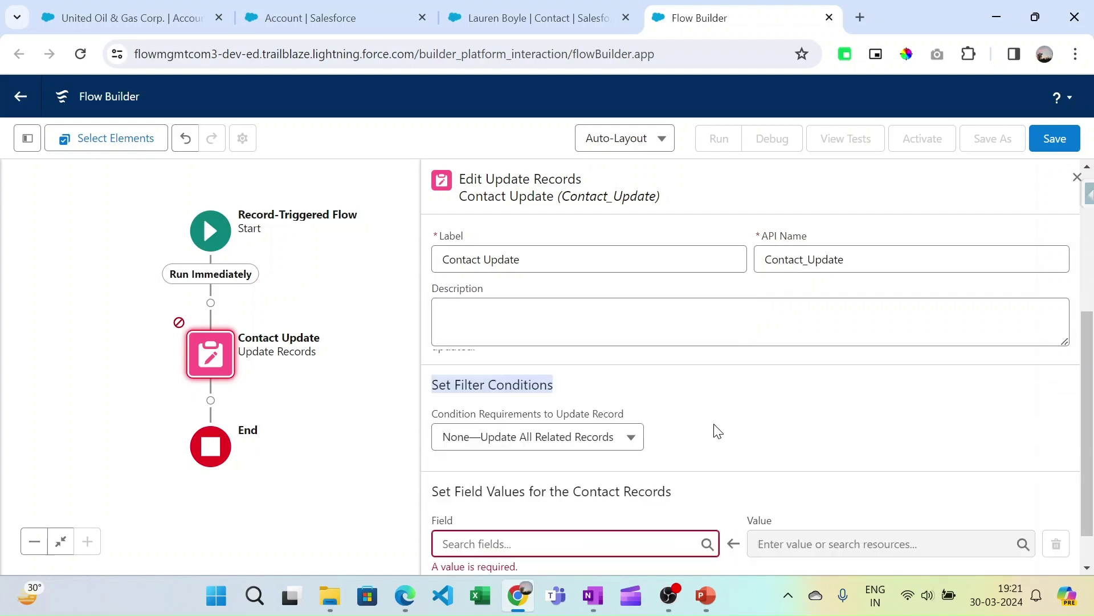
left_click_drag(430, 396, 564, 398)
left_click(759, 459)
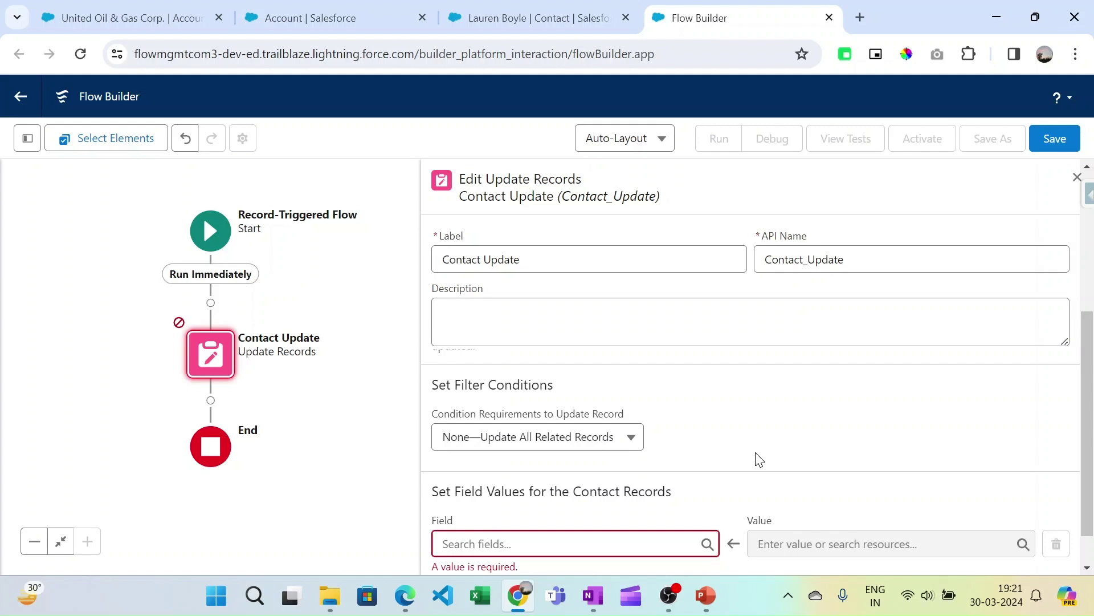
Set the Contact records' Status__c field to the picklist value Inactive in the Contact Update element
left_click(561, 498)
type("status")
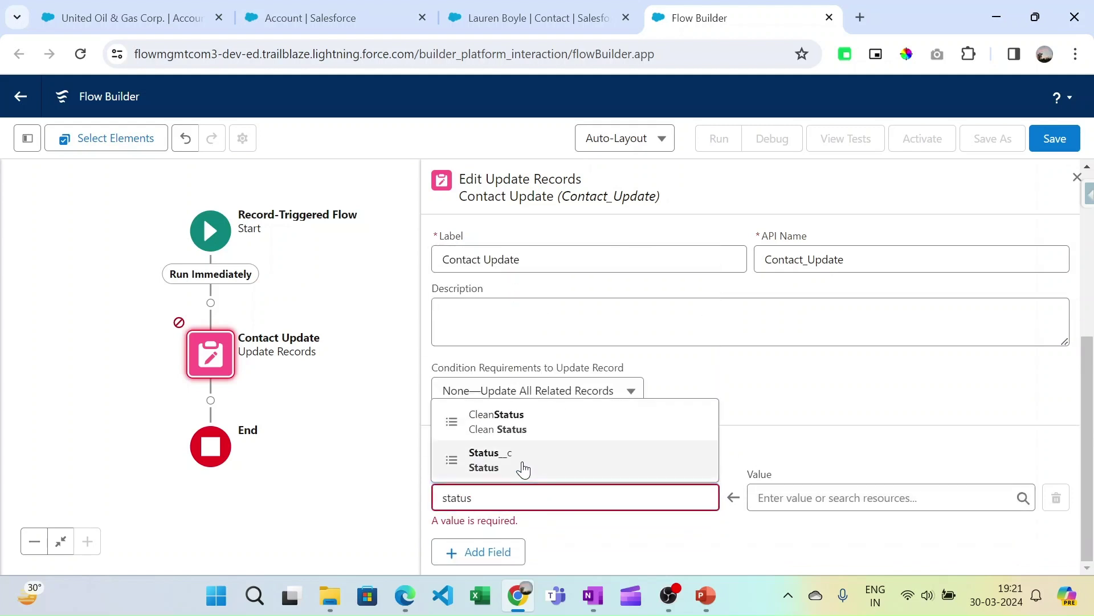
left_click(523, 469)
left_click(827, 500)
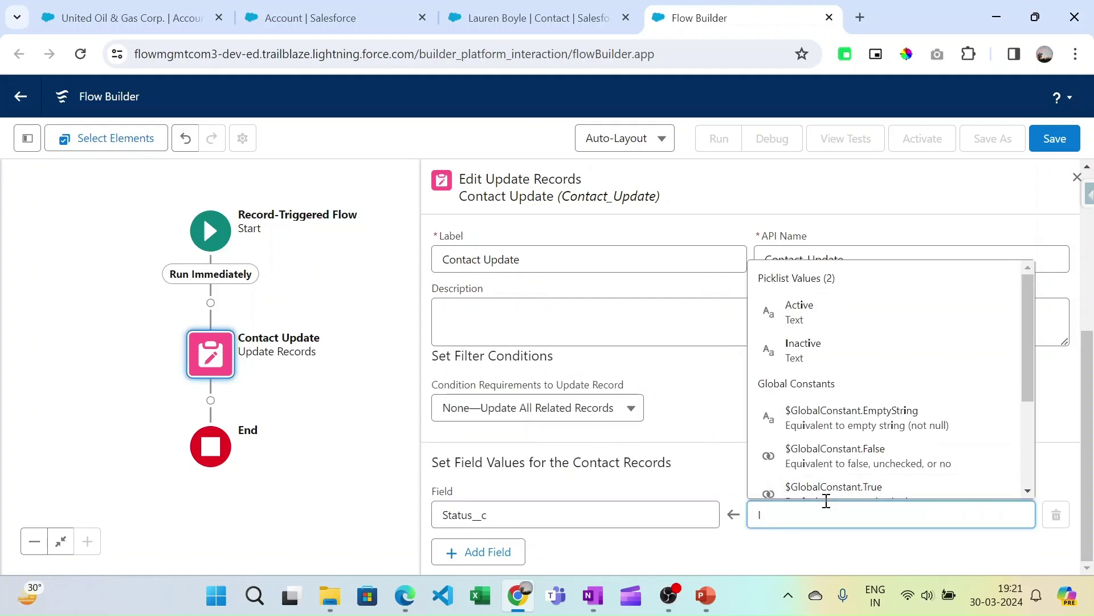
left_click(827, 354)
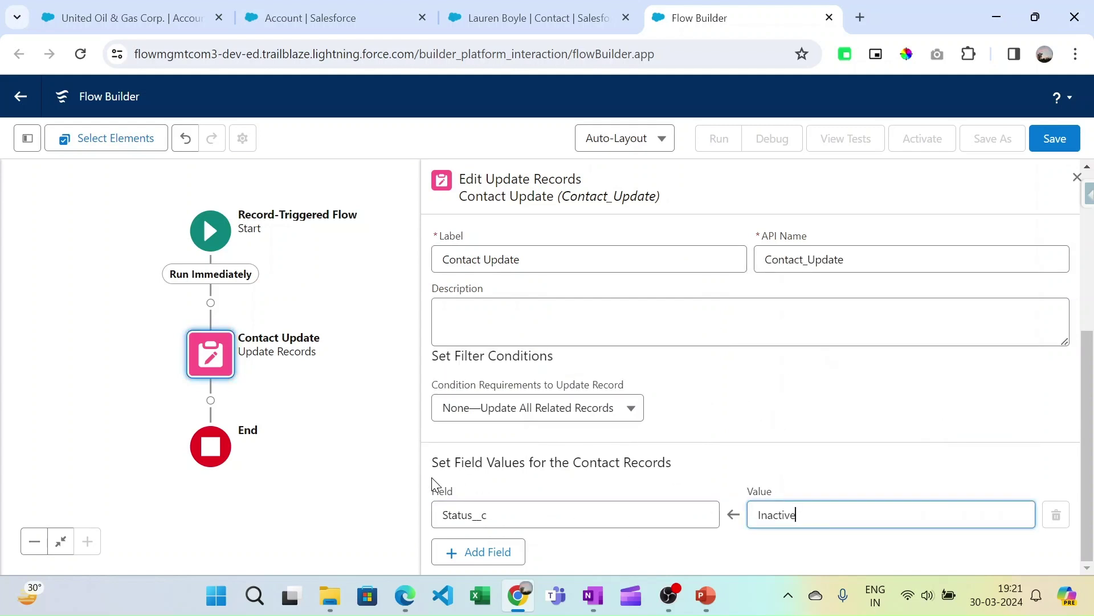
left_click_drag(429, 462, 700, 469)
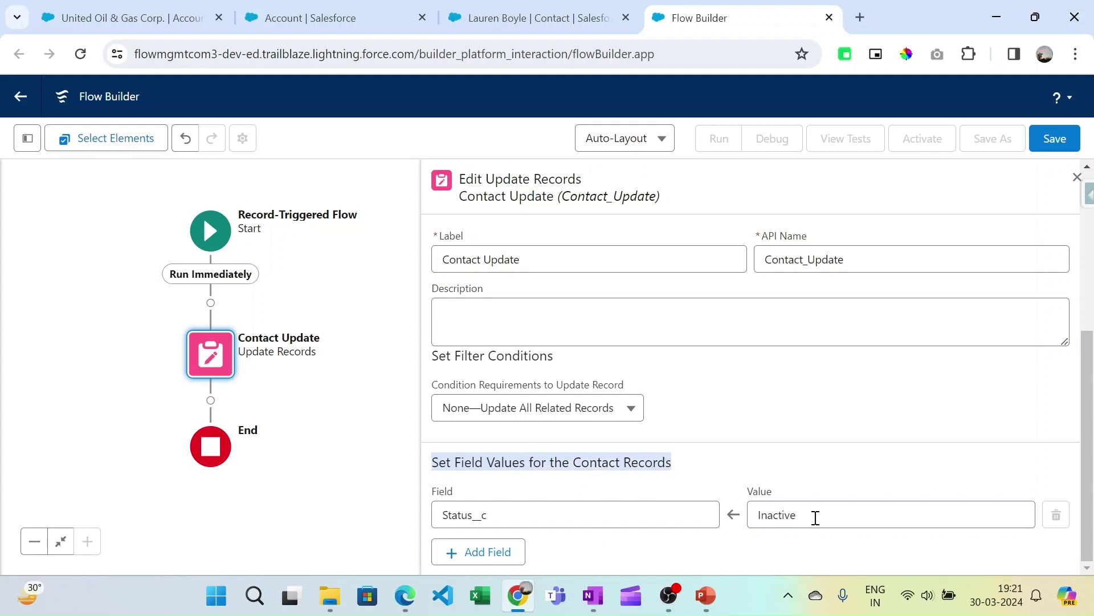
left_click_drag(816, 517, 733, 518)
left_click_drag(528, 515, 410, 513)
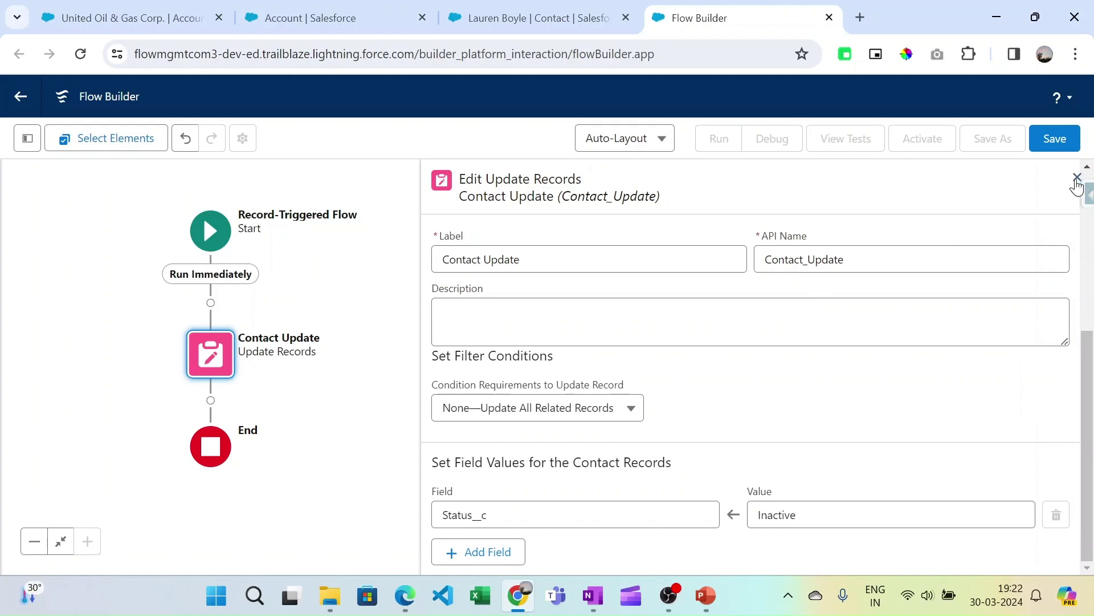
Save the flow with the label Update Contacts and activate it
left_click(1077, 178)
left_click(1055, 144)
left_click(314, 254)
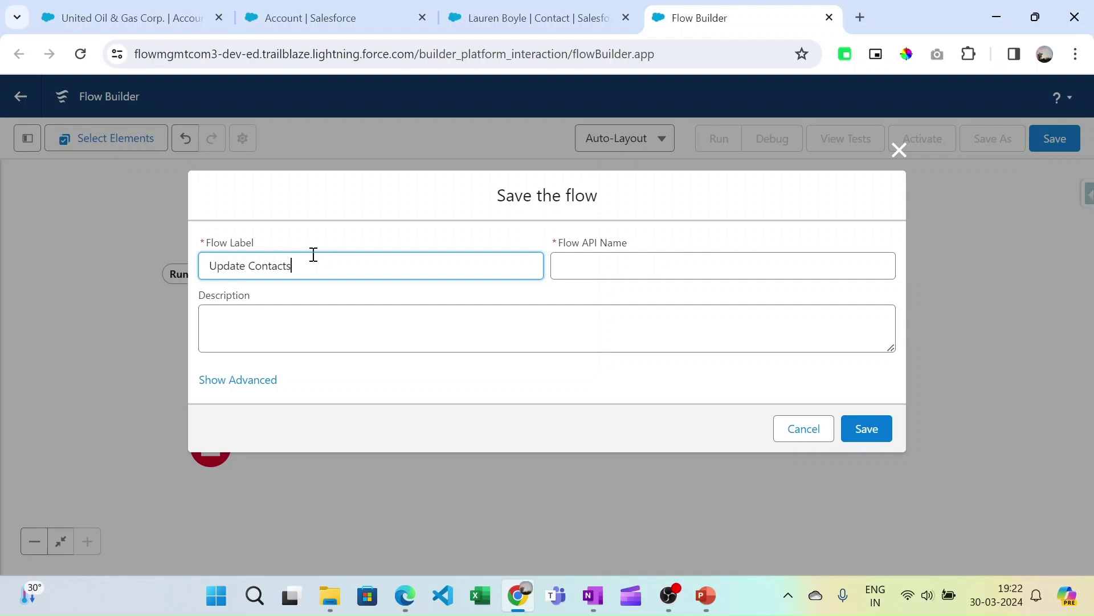
left_click(858, 429)
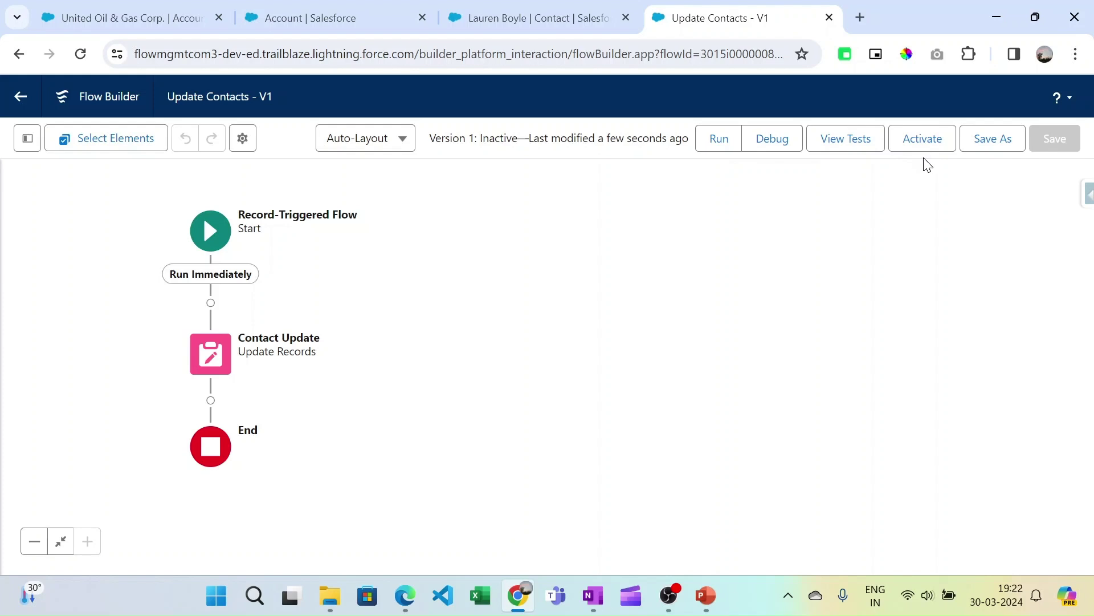
left_click(935, 147)
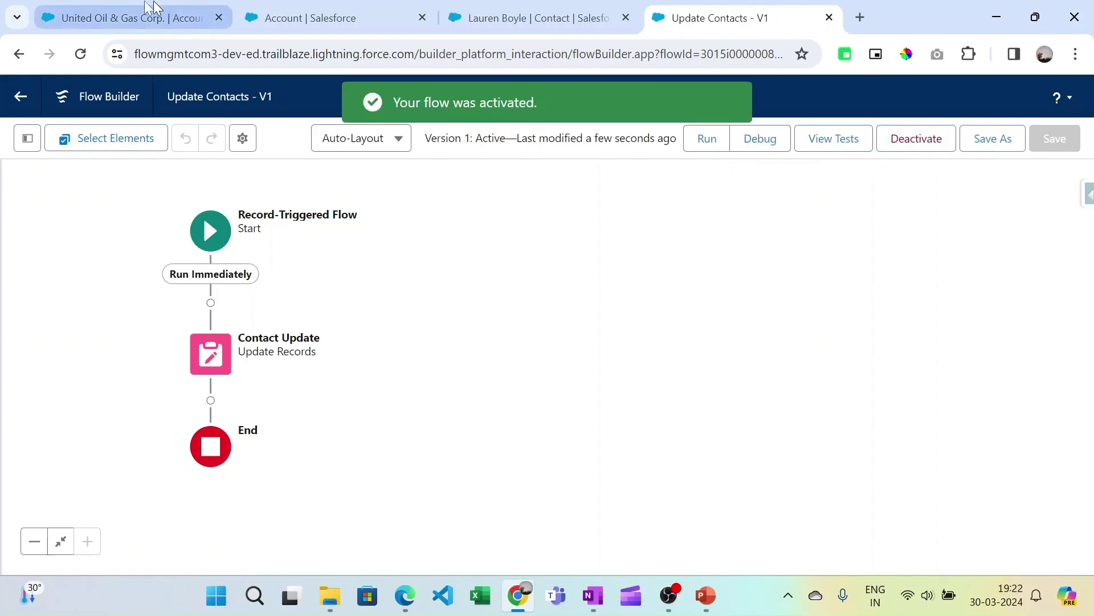
Switch to the United Oil & Gas Corp. account, reload it and look over its related contacts
left_click(137, 14)
left_click(80, 53)
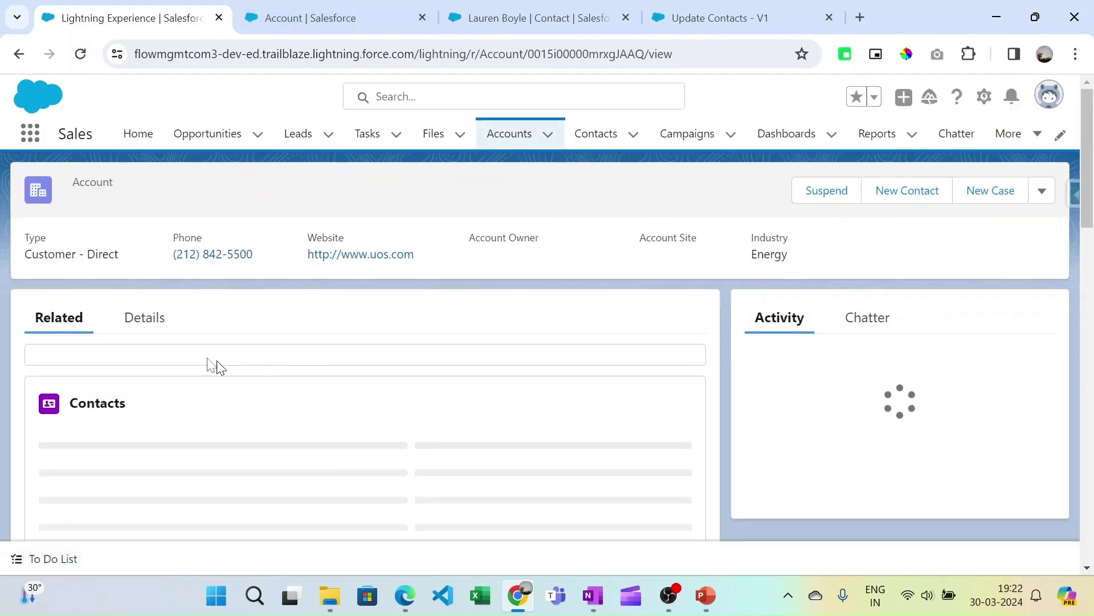
scroll(139, 345, "up", 5)
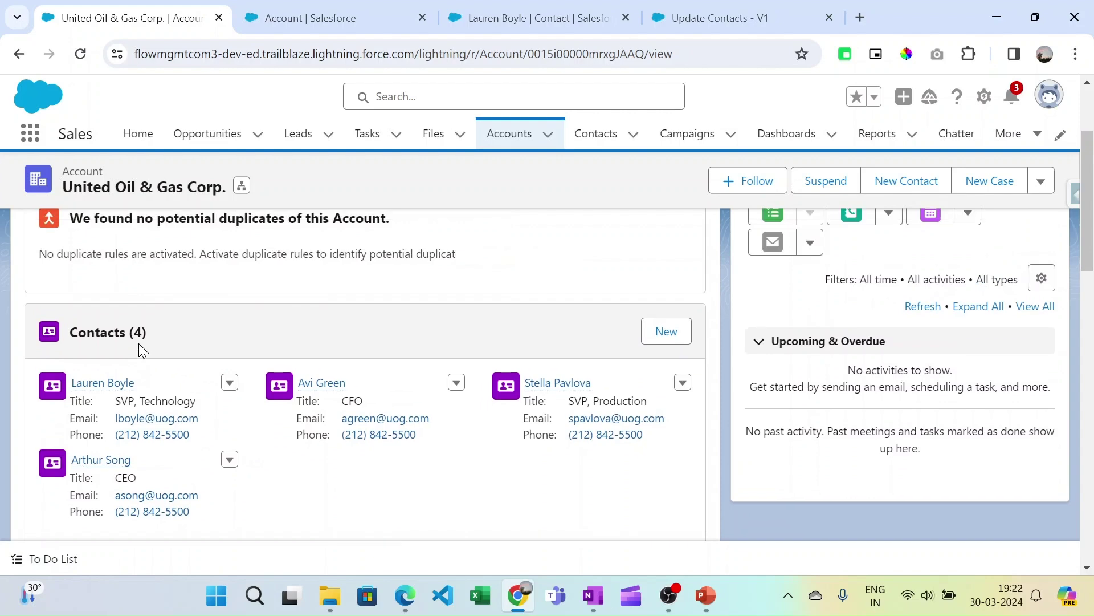
left_click(137, 329)
Set the United Oil & Gas Corp. account's Status to Inactive and save the record
scroll(134, 331, "down", 8)
left_click_drag(59, 177, 138, 175)
scroll(197, 410, "down", 4)
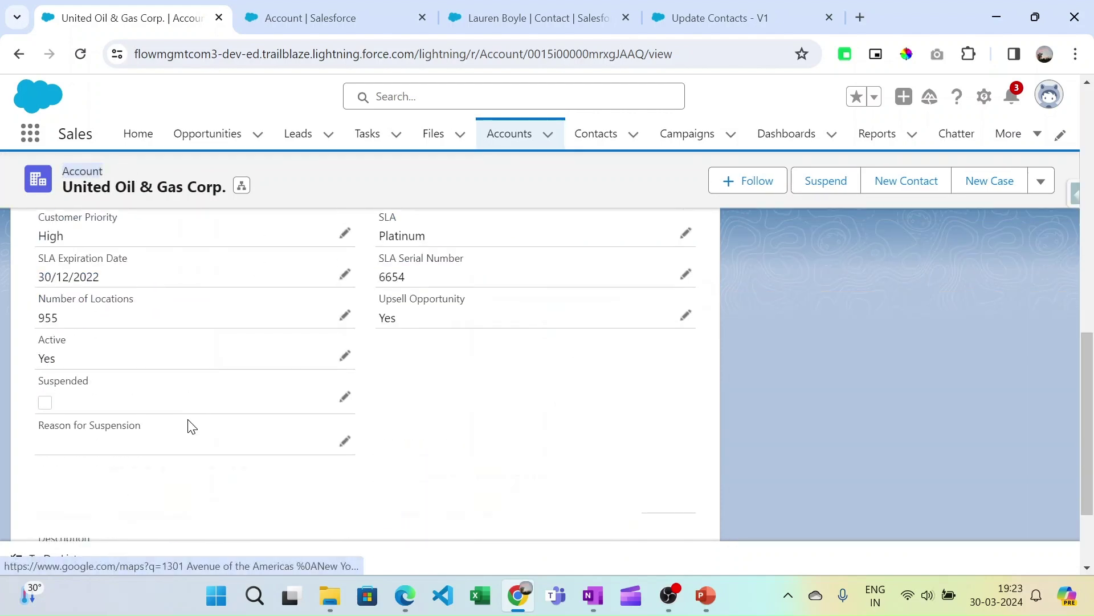
scroll(190, 427, "up", 3)
scroll(189, 425, "up", 3)
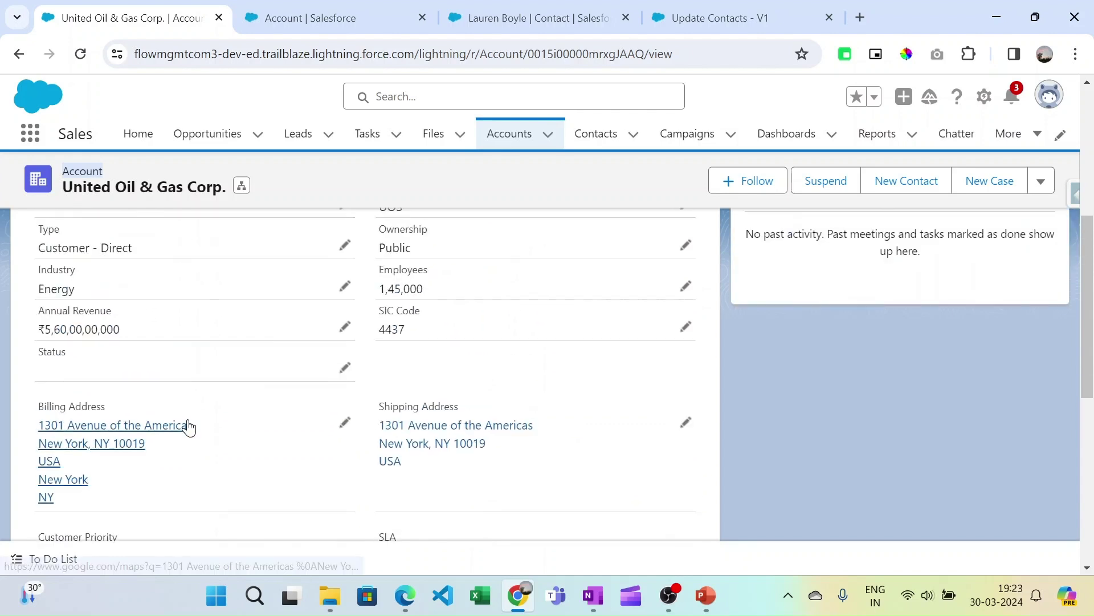
left_click(344, 368)
left_click(266, 367)
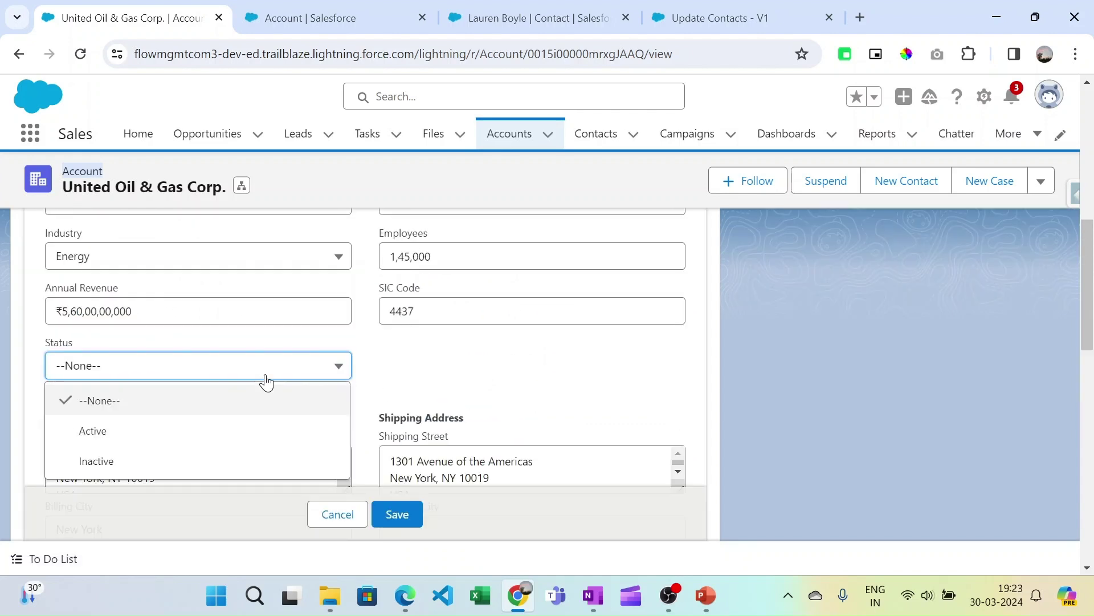
left_click(180, 463)
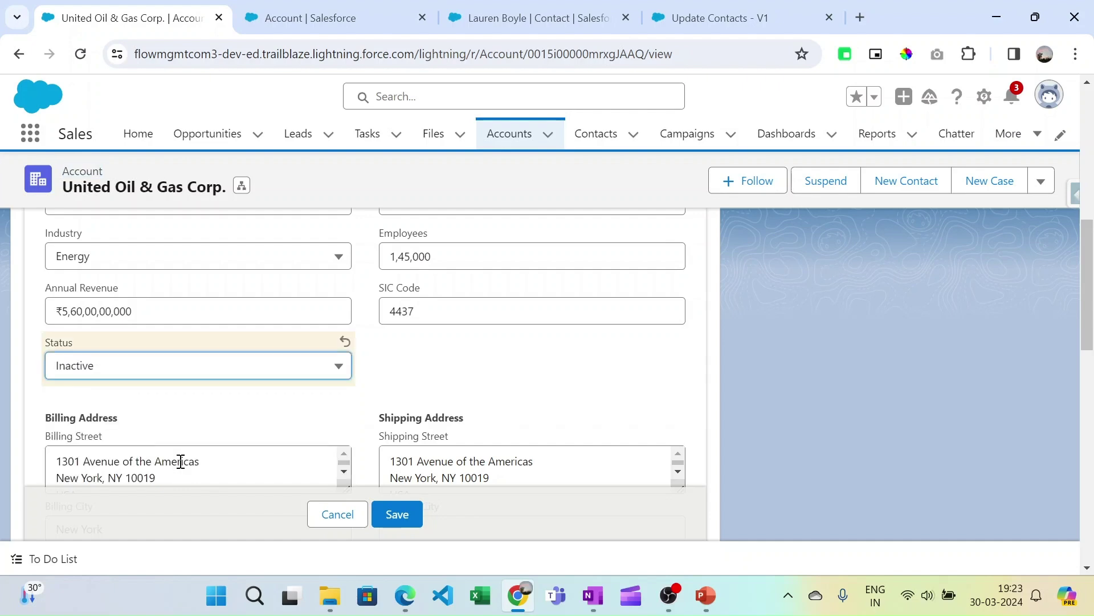
left_click(406, 516)
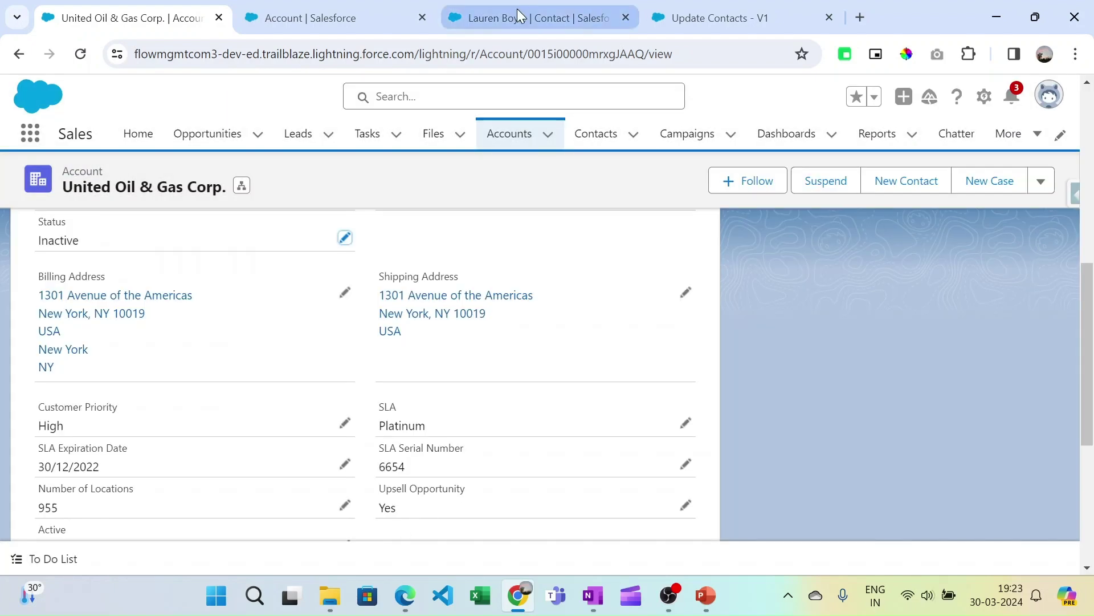
Reload the already open contact record and check the Status field in its details
left_click(517, 16)
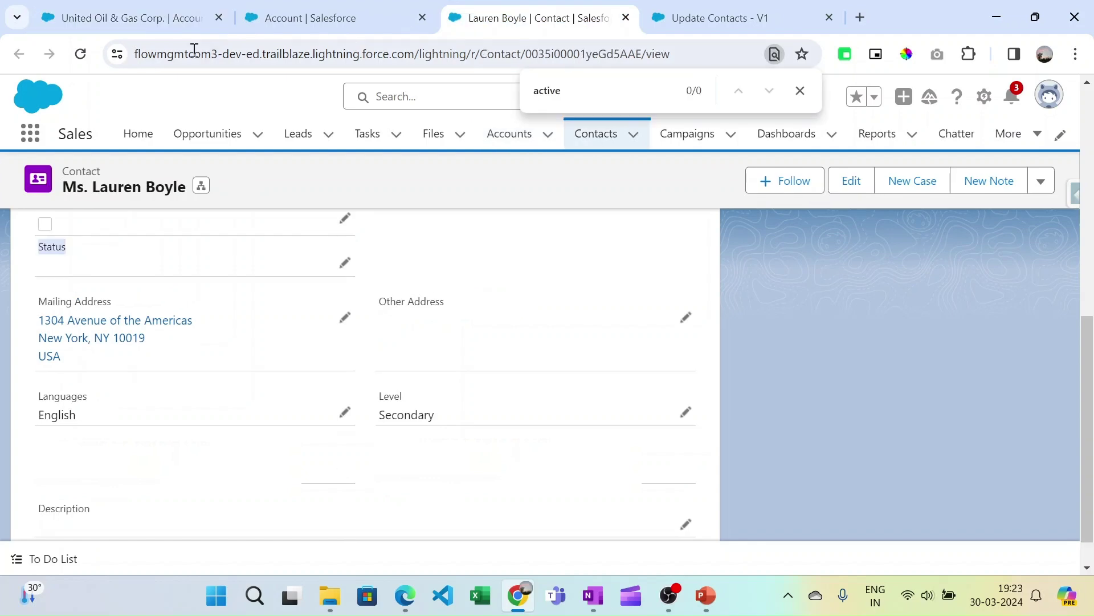
left_click(80, 54)
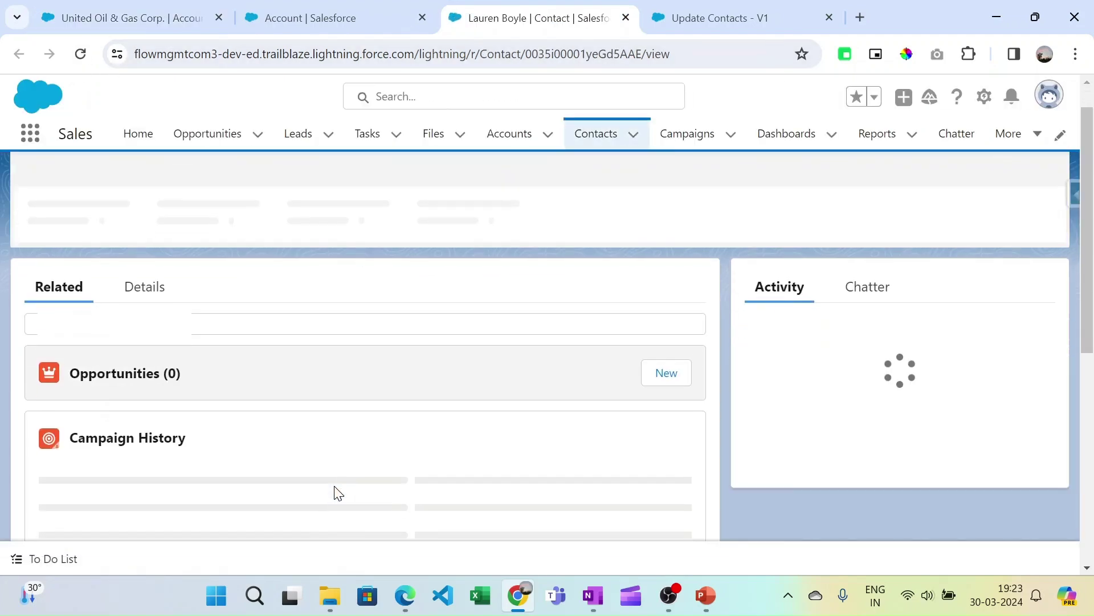
left_click(147, 285)
scroll(308, 399, "down", 5)
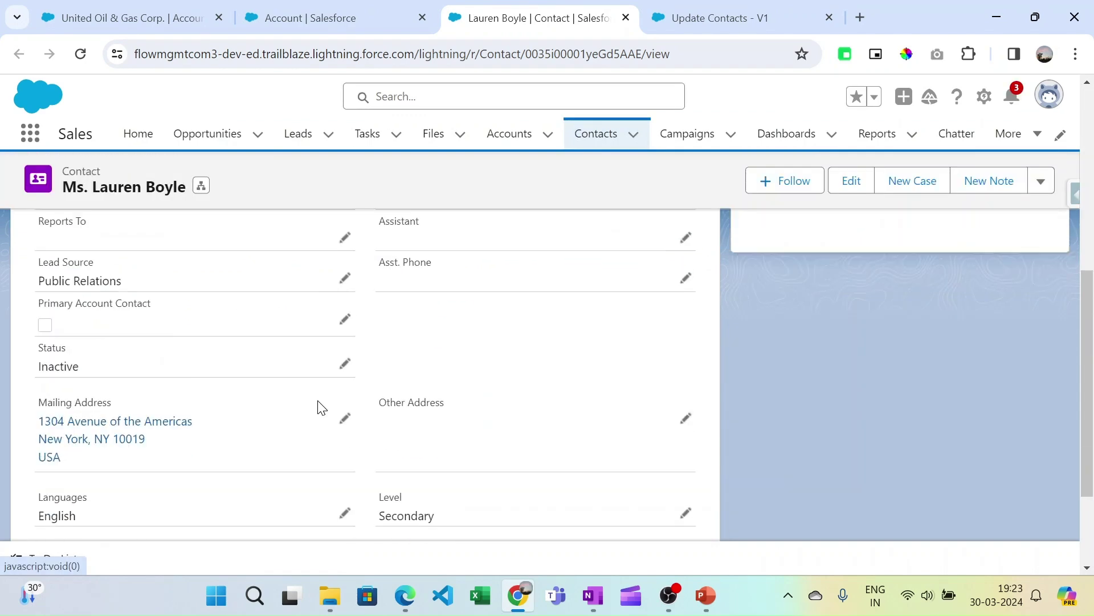
left_click_drag(37, 345, 109, 389)
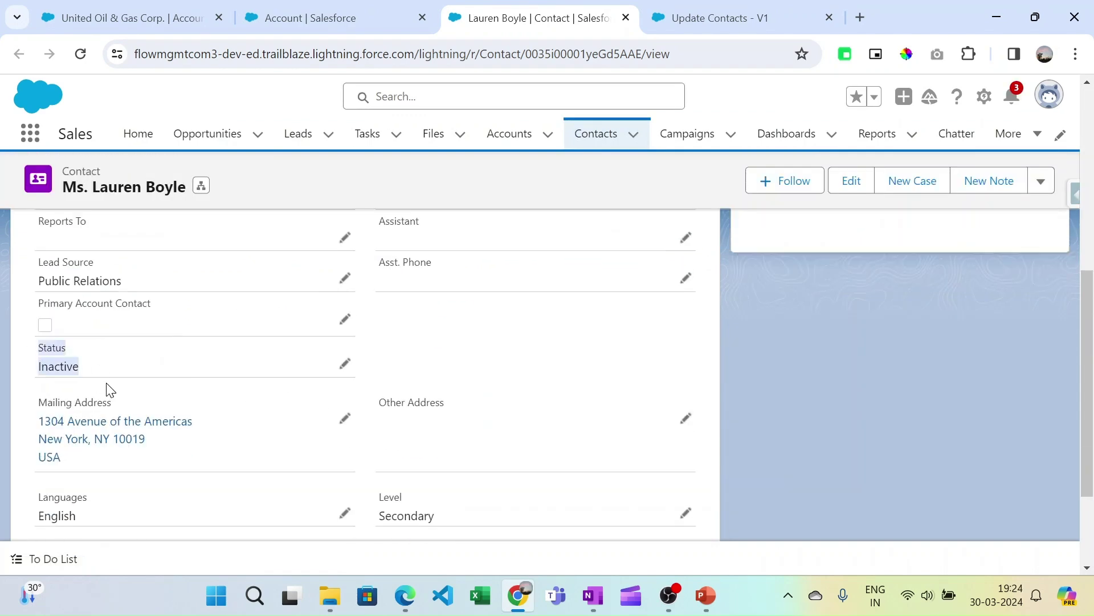
Open the CFO's contact record from the account's related contacts and check its Status field
left_click(131, 17)
scroll(146, 354, "up", 5)
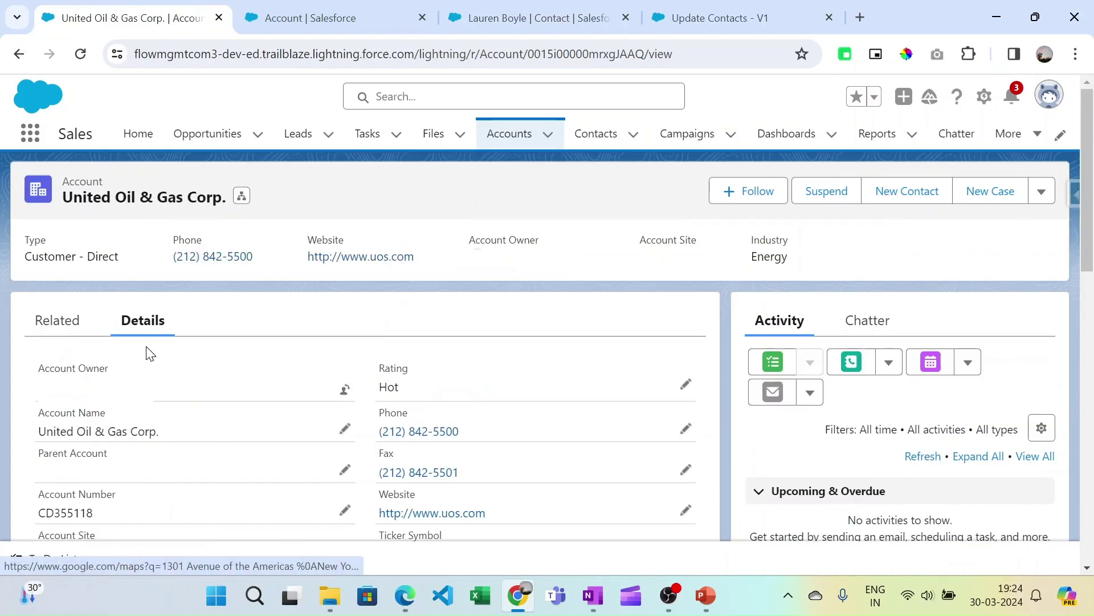
left_click(36, 323)
scroll(372, 408, "down", 3)
left_click(326, 369)
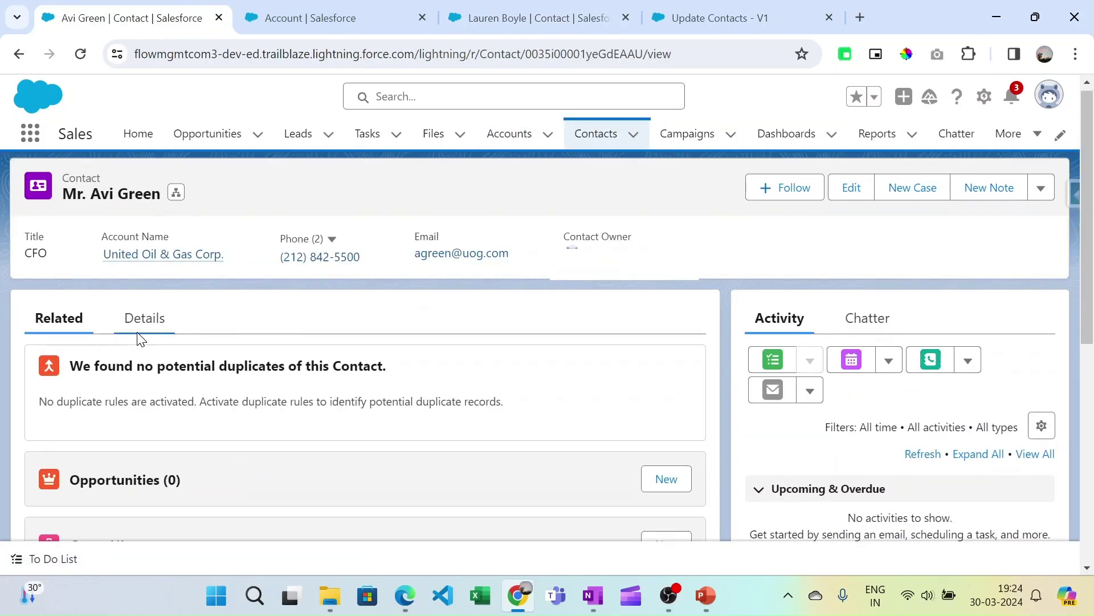
left_click(140, 336)
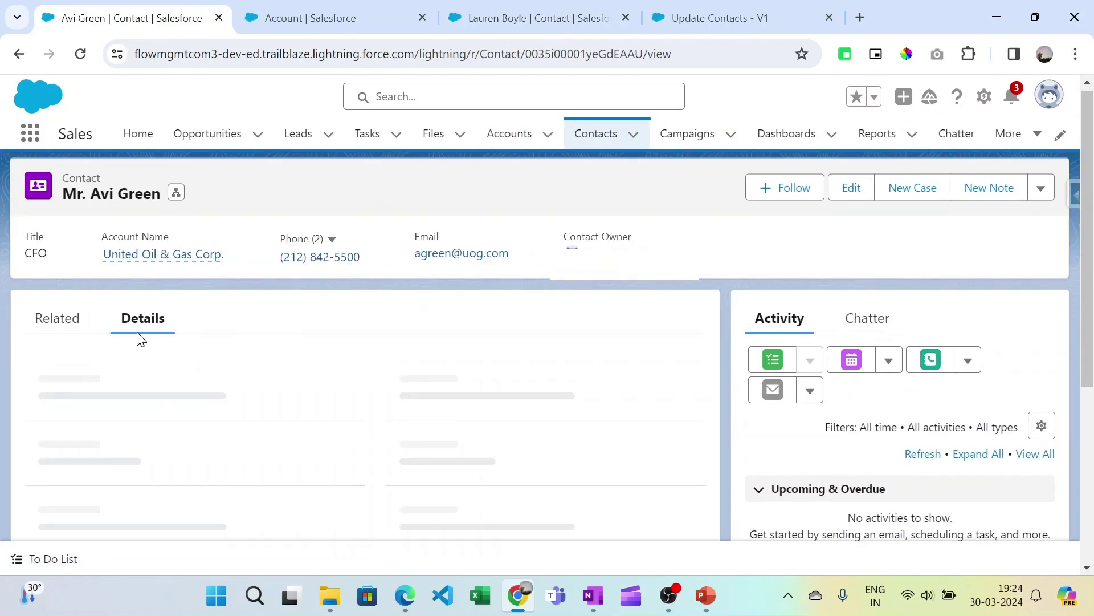
scroll(139, 336, "down", 5)
left_click_drag(33, 404, 110, 426)
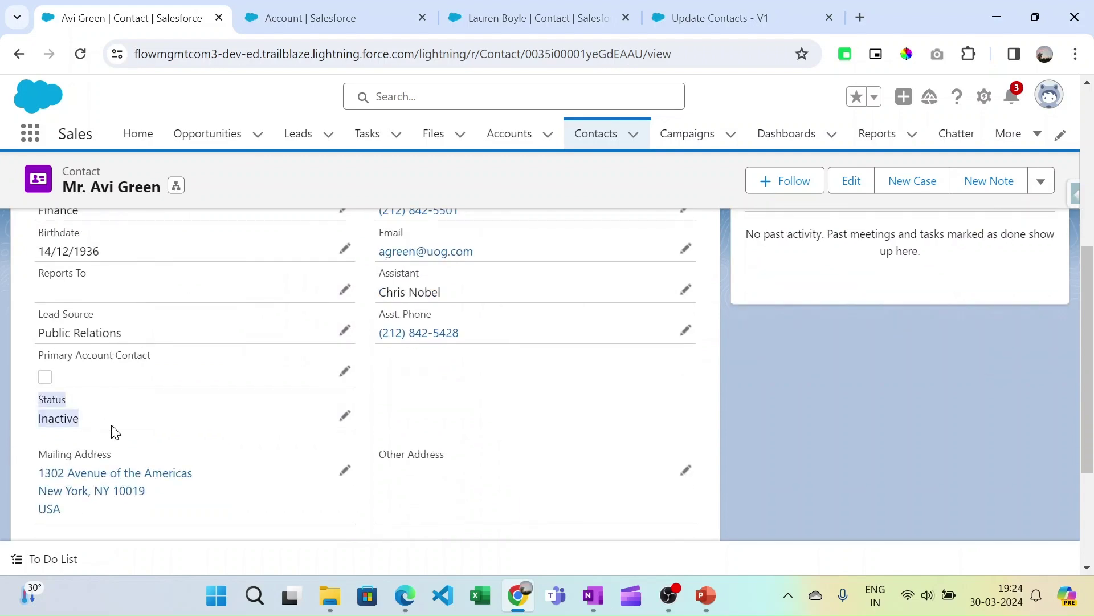
Review the account's details and switch to the course outline PDF in Microsoft Edge
scroll(593, 428, "down", 3)
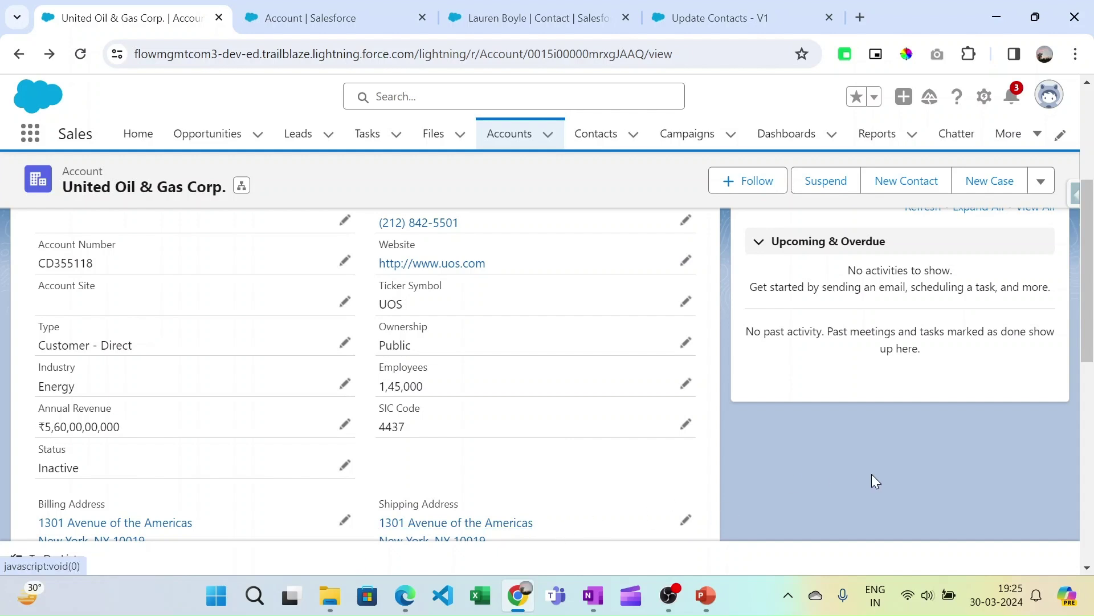
mouse_move(405, 595)
left_click(406, 544)
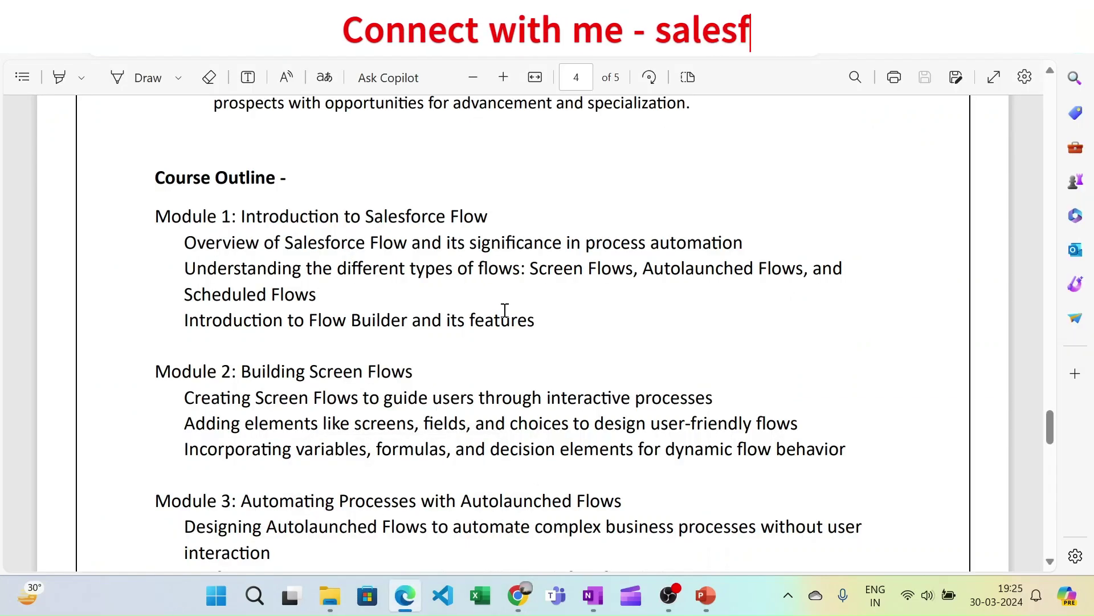